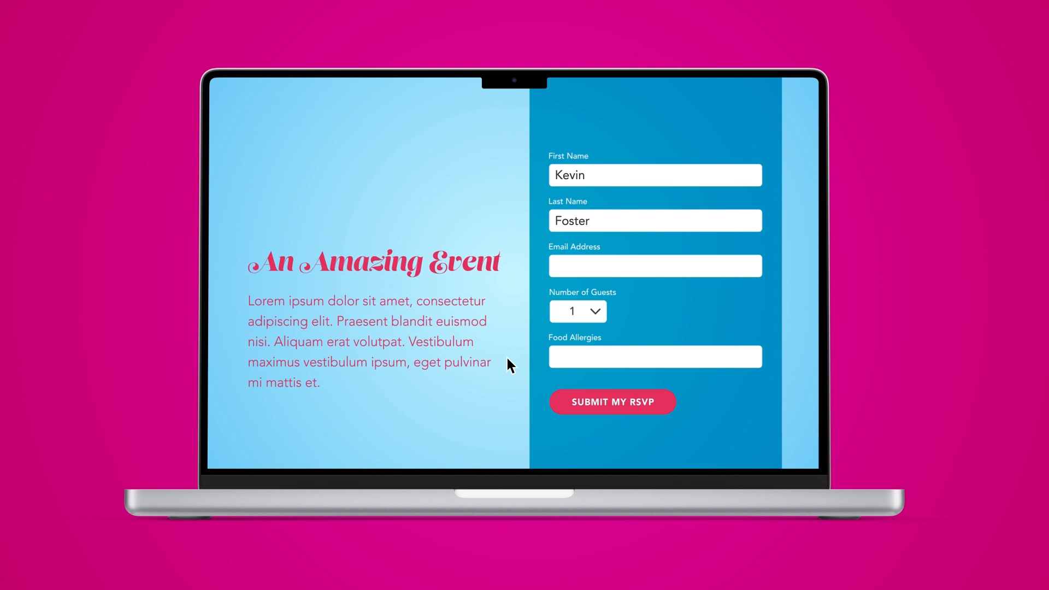
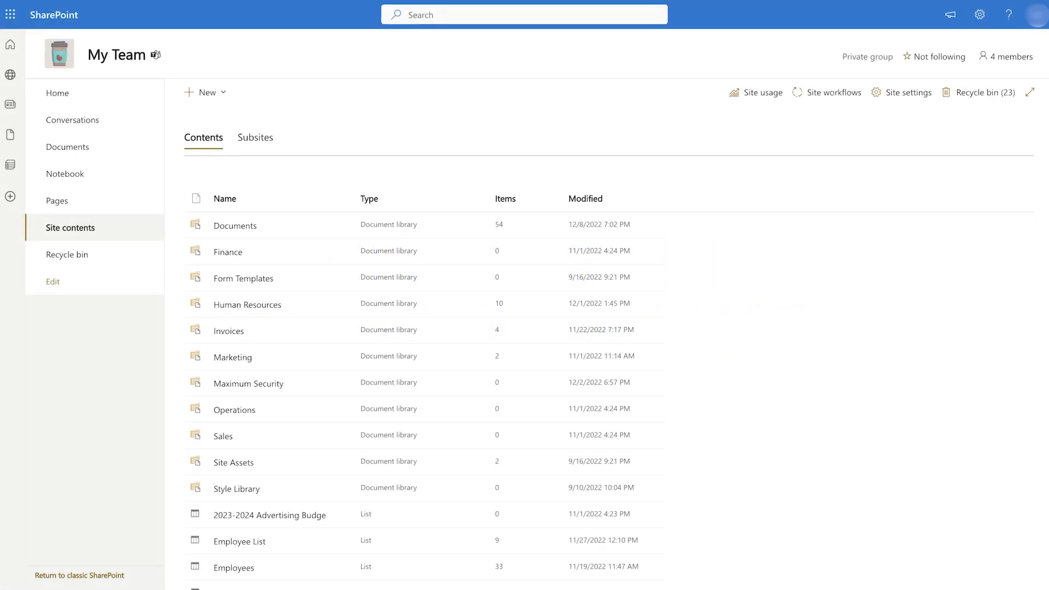
- Create a blank list named 'Event Guest List'
{"action": "left_click", "coordinate": [216, 95]}
{"action": "left_click", "coordinate": [213, 114]}
{"action": "left_click", "coordinate": [217, 144]}
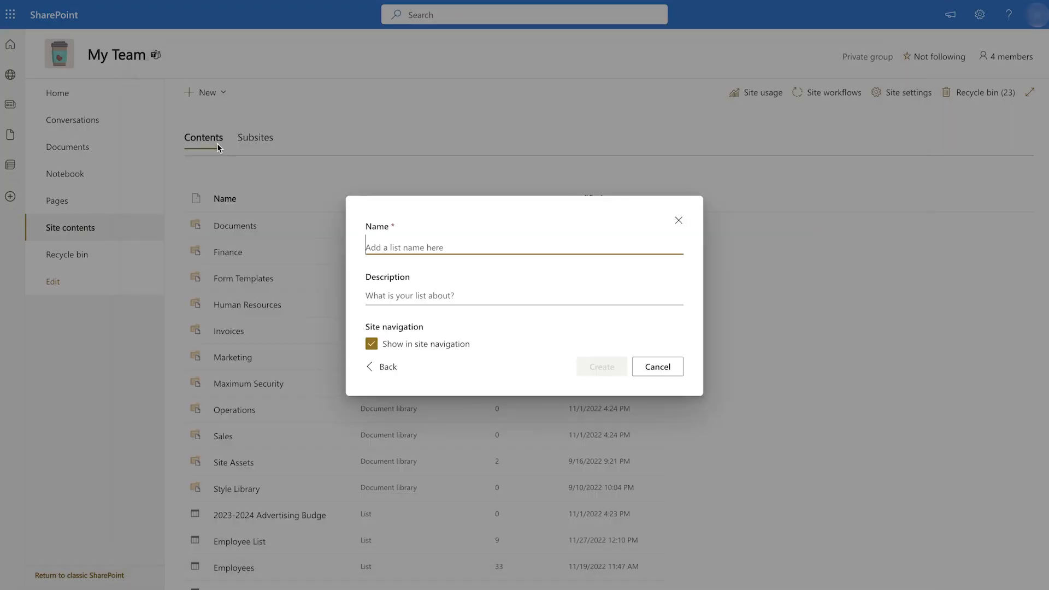
{"action": "type", "text": "Event Guest Li"}
{"action": "type", "text": "st"}
{"action": "left_click", "coordinate": [585, 370]}
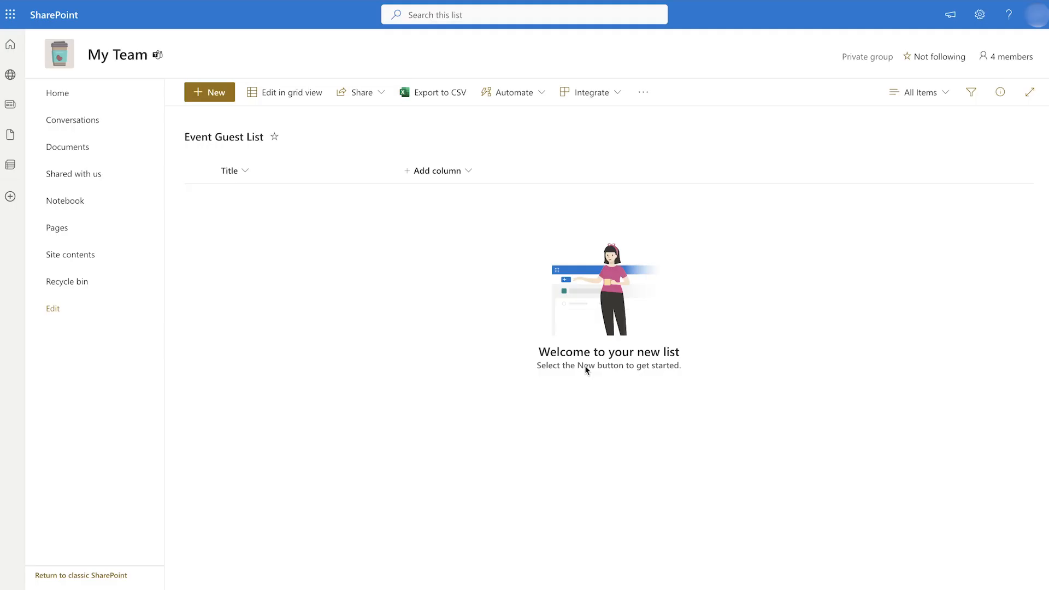
- Rename the list's Title column to 'Full Name'
{"action": "left_click", "coordinate": [230, 170]}
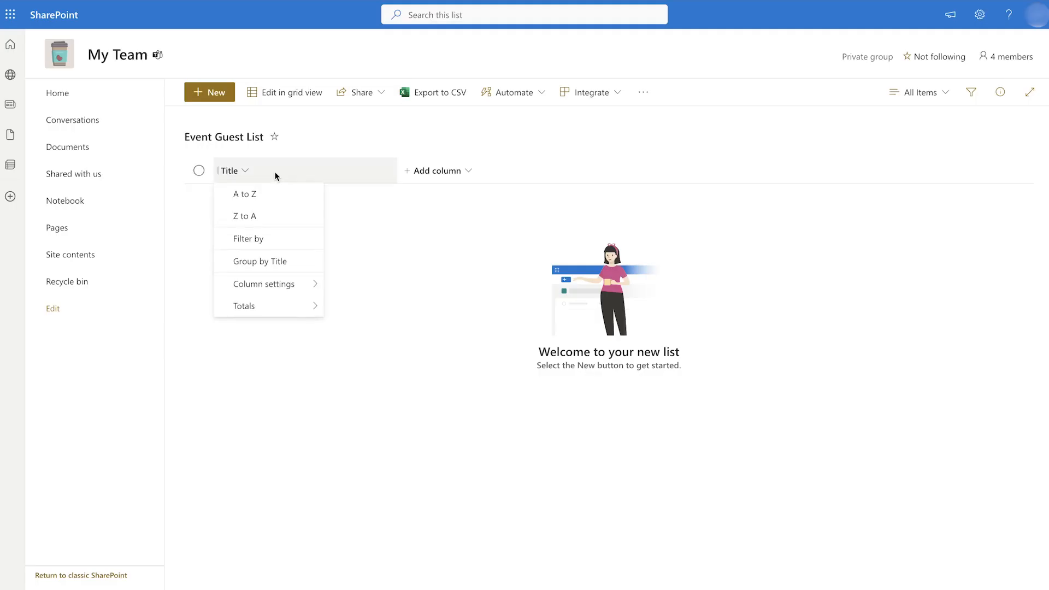
{"action": "mouse_move", "coordinate": [316, 284]}
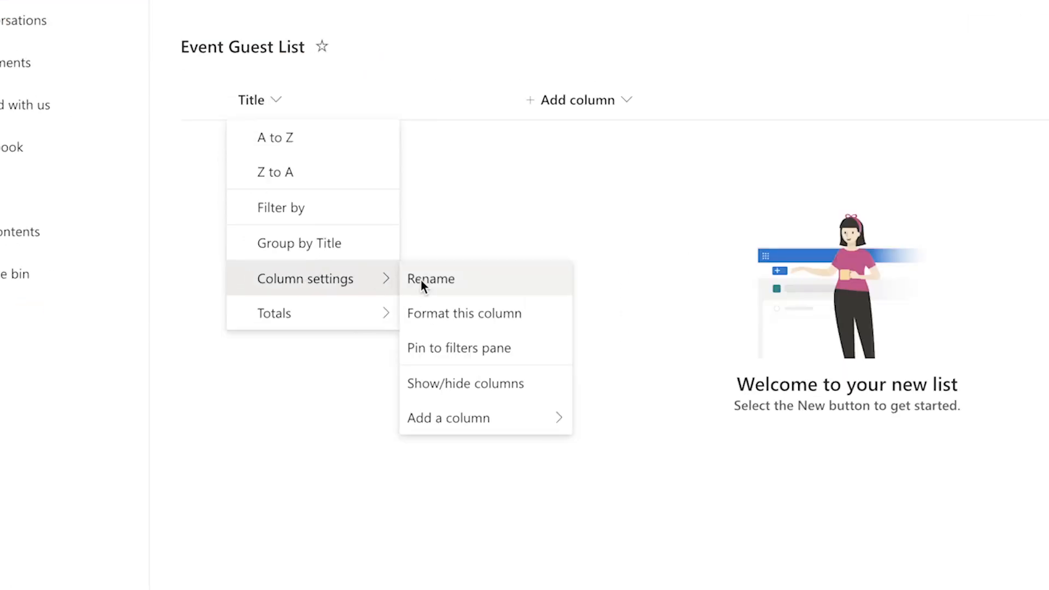
{"action": "left_click", "coordinate": [425, 280]}
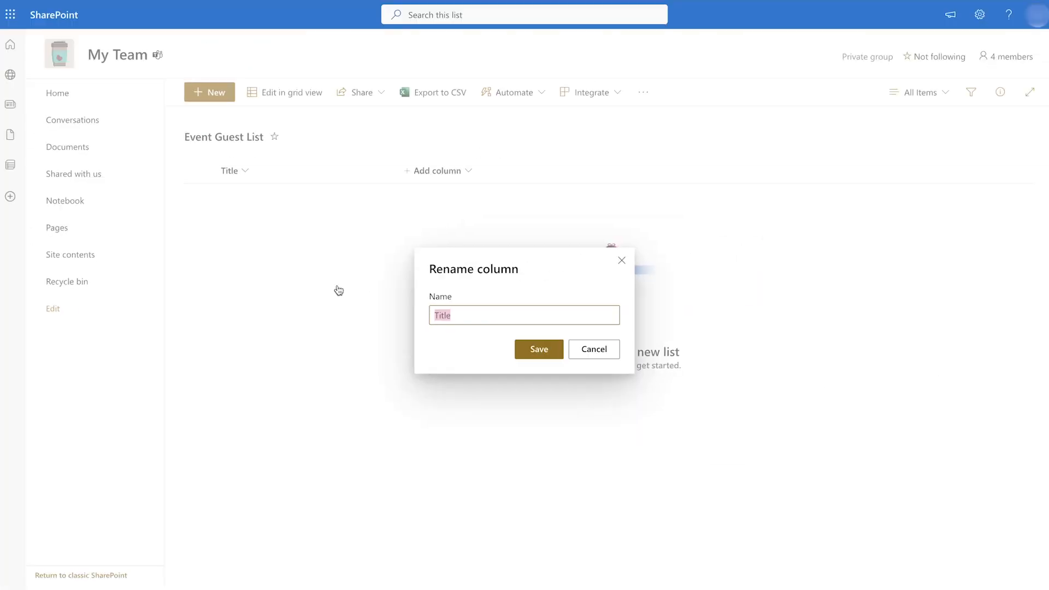
{"action": "type", "text": "Full Name"}
{"action": "left_click", "coordinate": [538, 350]}
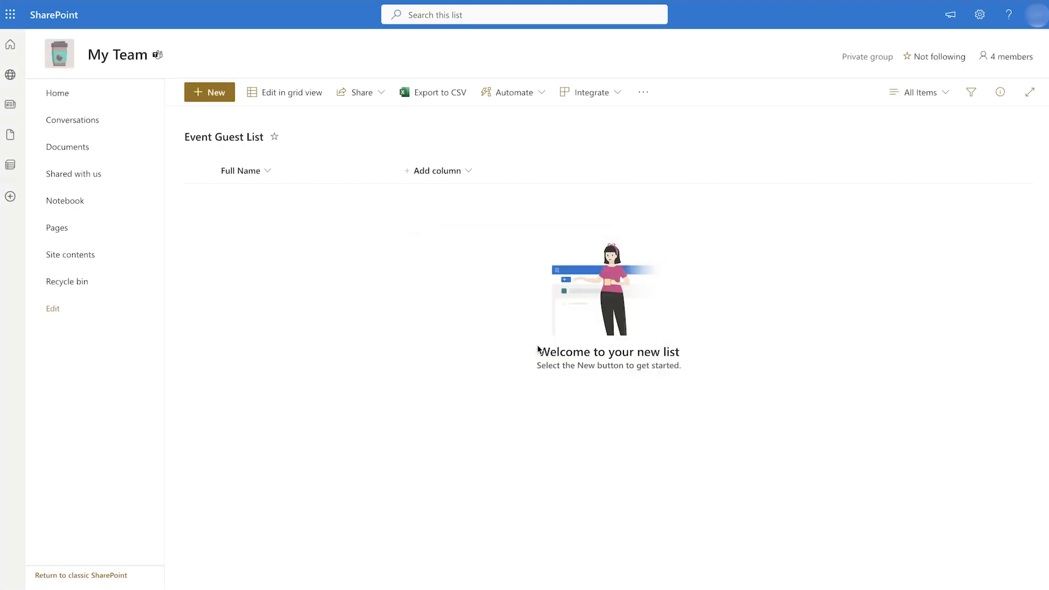
- Add single line of text columns 'First Name' and 'Last Name'
{"action": "left_click", "coordinate": [461, 170]}
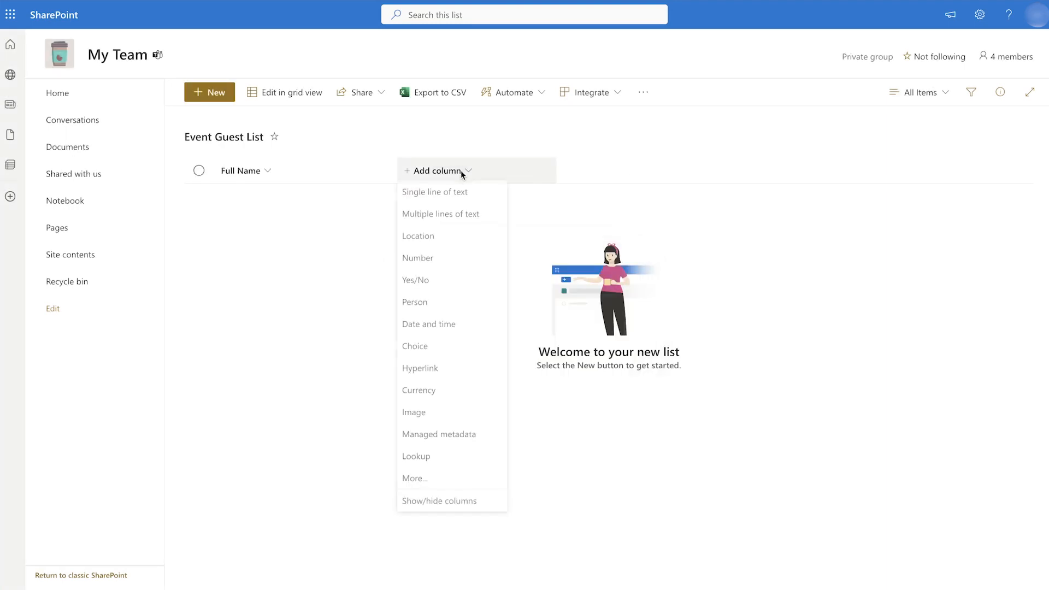
{"action": "left_click", "coordinate": [464, 198]}
{"action": "type", "text": "First Name"}
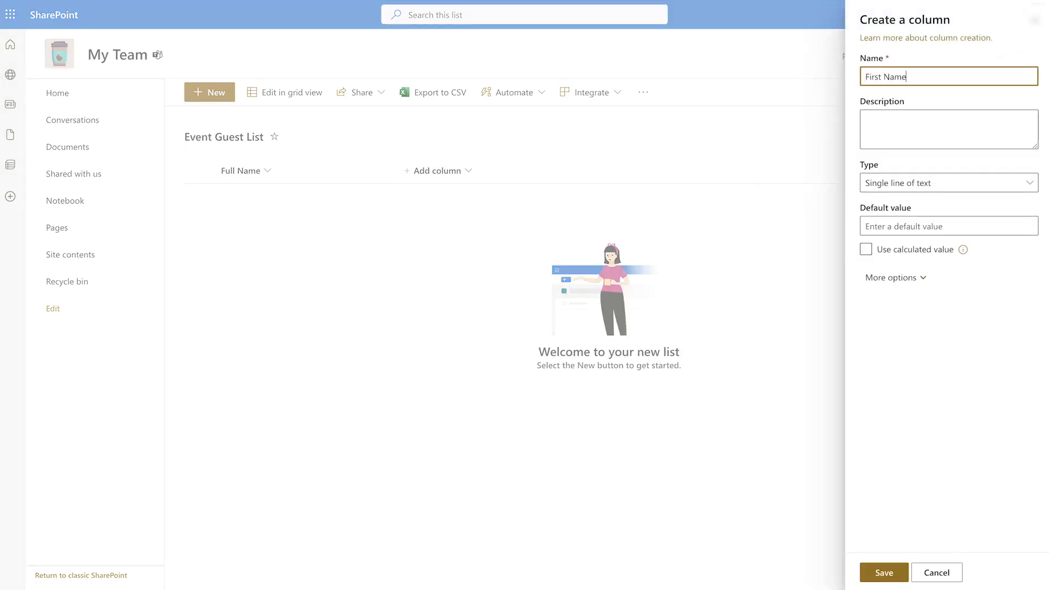
{"action": "left_click", "coordinate": [883, 572]}
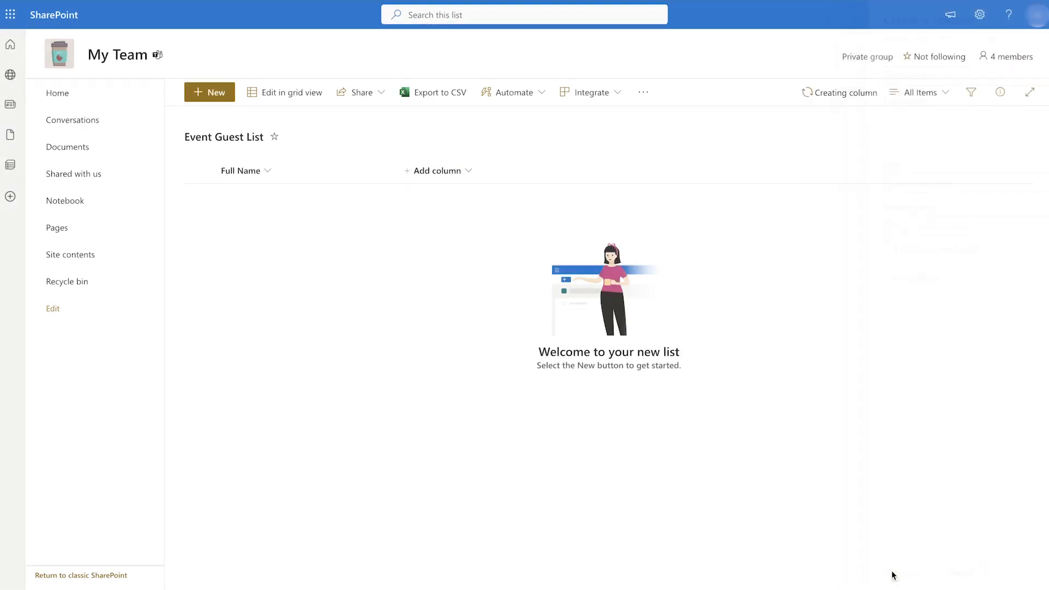
{"action": "left_click", "coordinate": [555, 171]}
{"action": "left_click", "coordinate": [555, 196]}
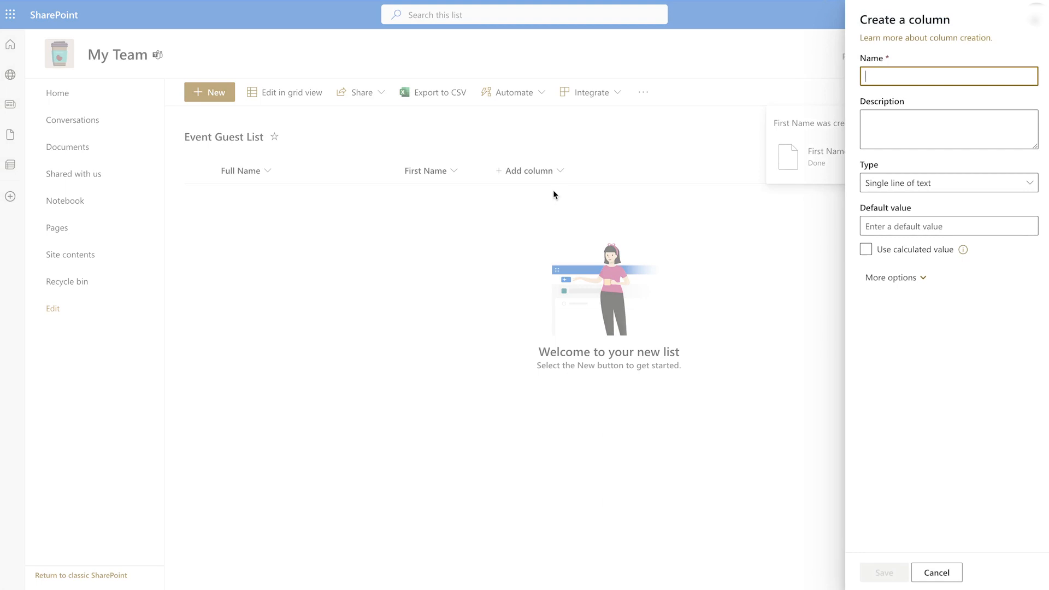
{"action": "type", "text": "Last Name"}
{"action": "left_click", "coordinate": [871, 572]}
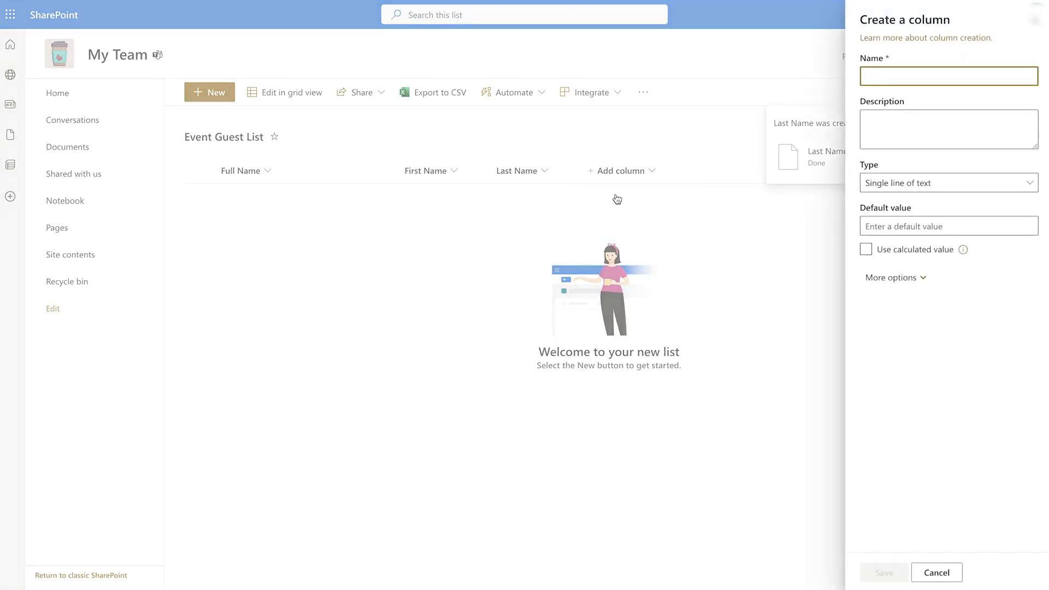
- Add the 'Email' and 'Food Allergies' text columns
{"action": "type", "text": "Email"}
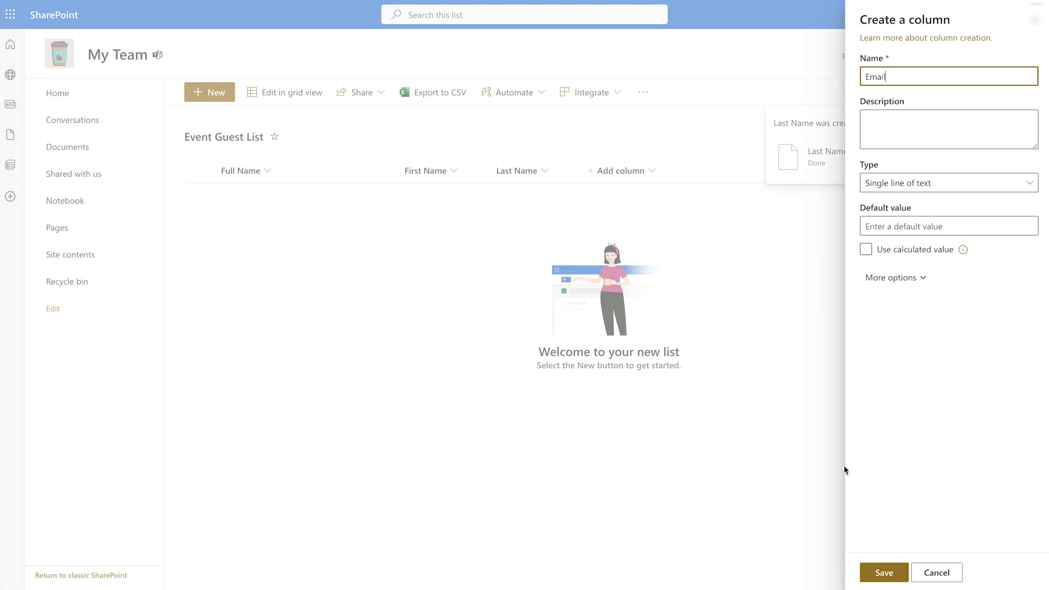
{"action": "left_click", "coordinate": [875, 573]}
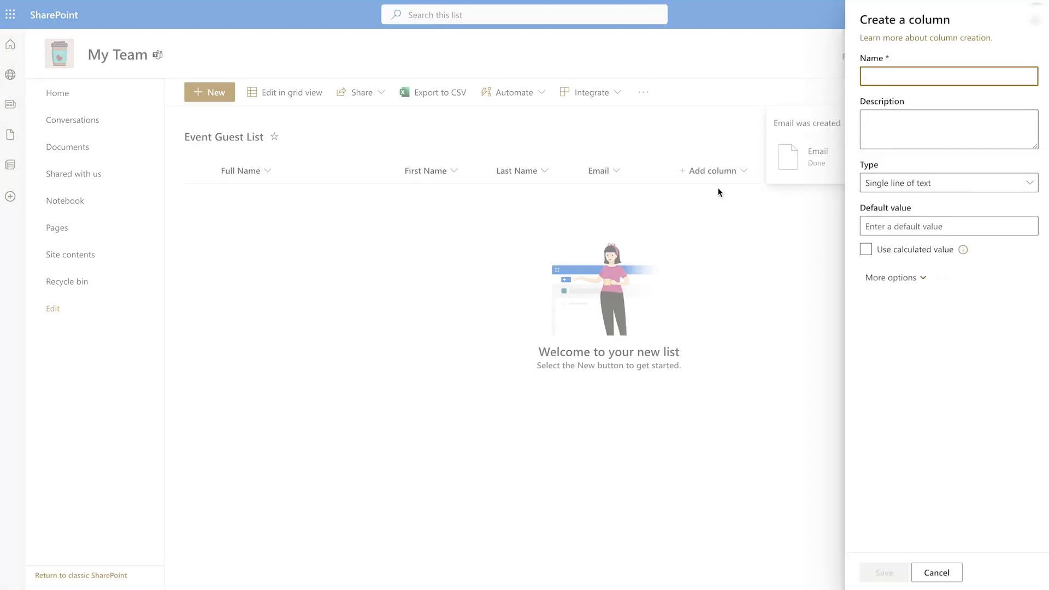
{"action": "type", "text": "Allergies"}
{"action": "key", "text": "ctrl+a"}
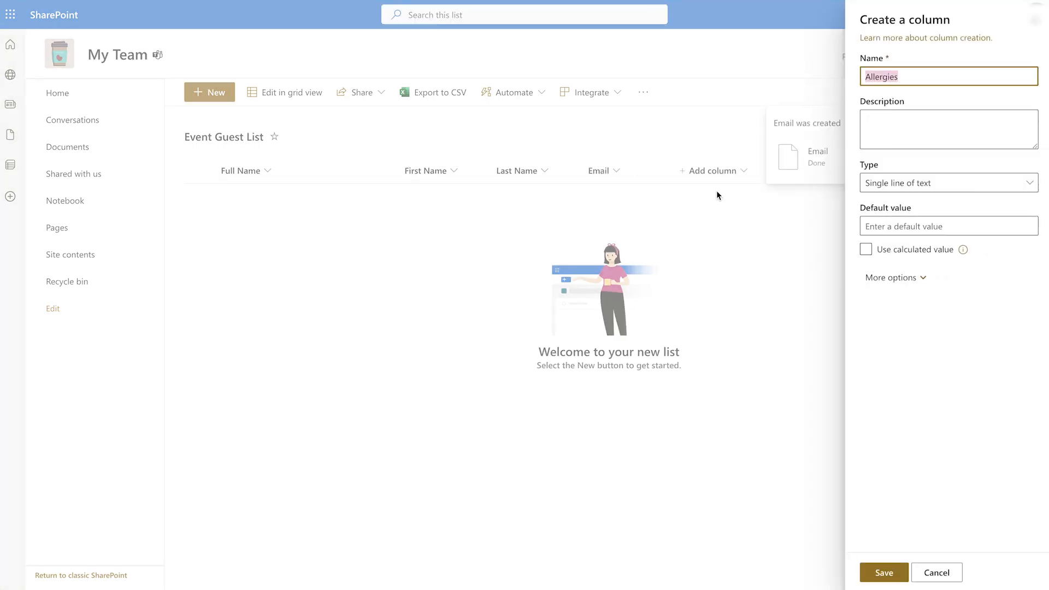
{"action": "type", "text": "Food Allergies"}
{"action": "left_click", "coordinate": [900, 574]}
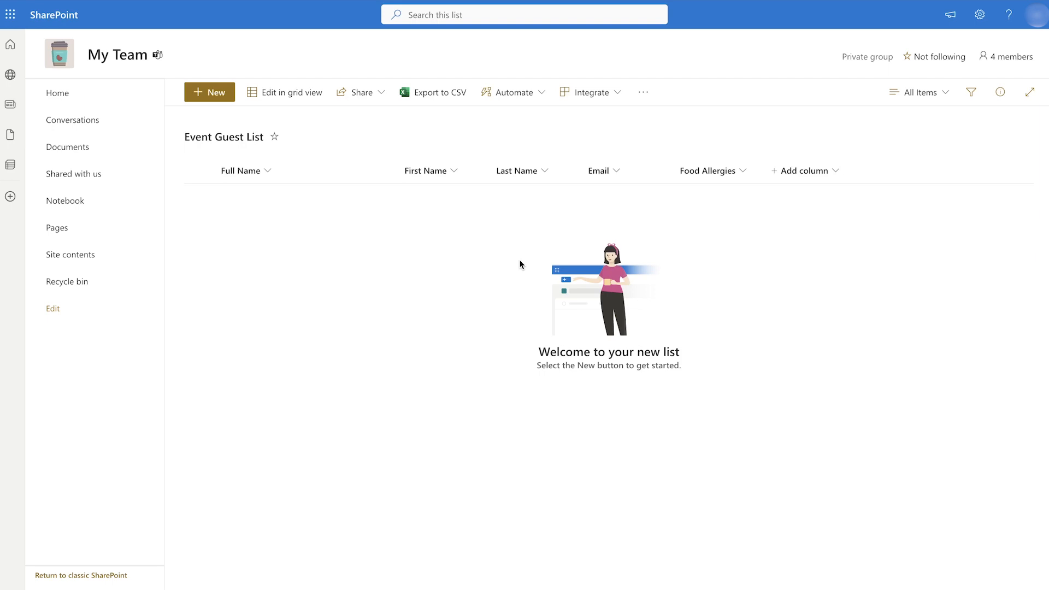
- Set the Email column's Enforce unique values option to Yes and save
{"action": "left_click", "coordinate": [613, 171]}
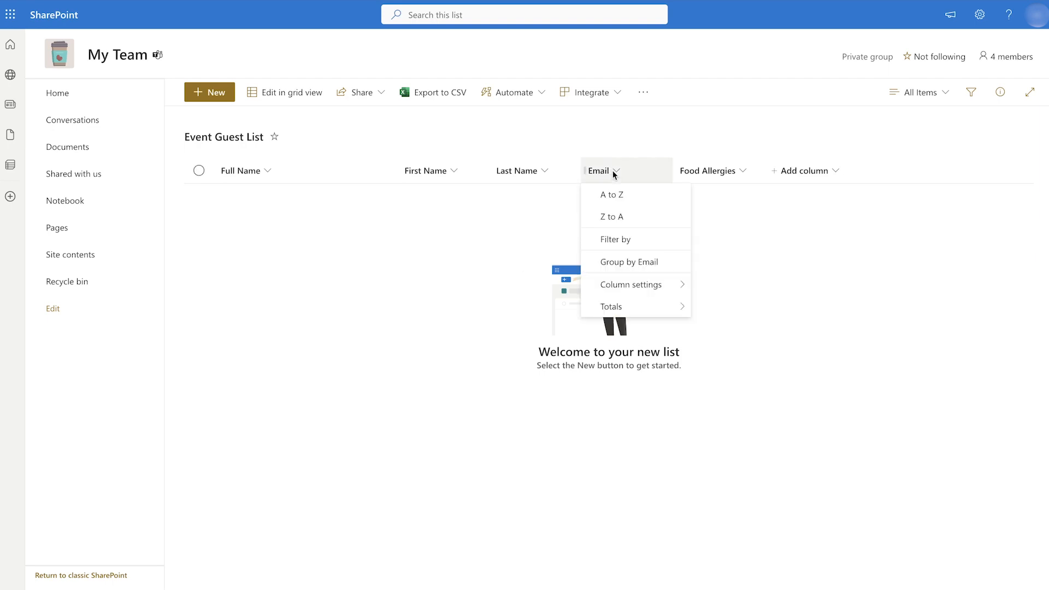
{"action": "mouse_move", "coordinate": [672, 285]}
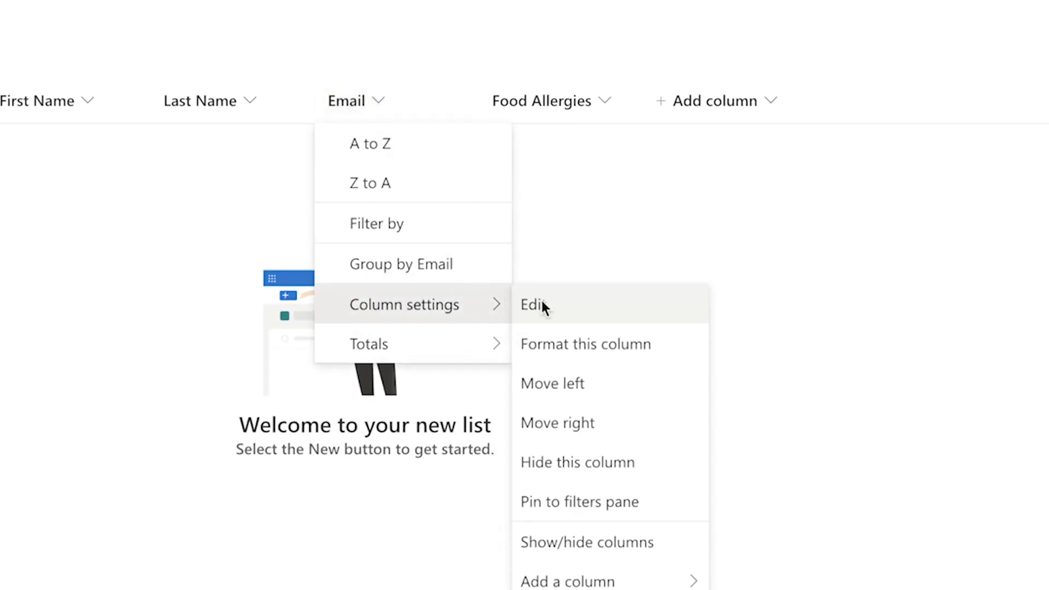
{"action": "left_click", "coordinate": [543, 306]}
{"action": "left_click", "coordinate": [795, 508]}
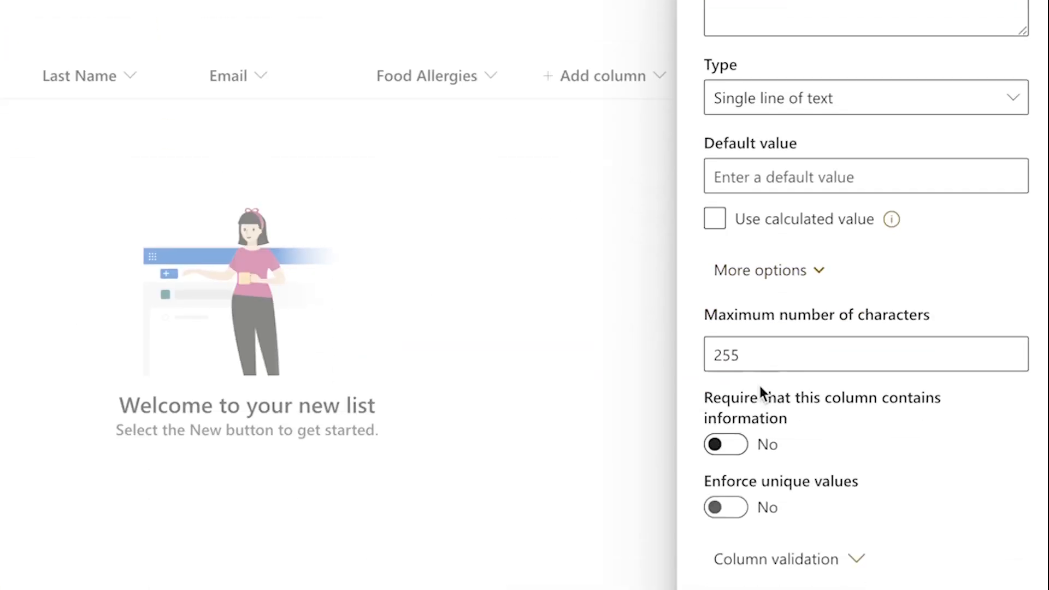
{"action": "left_click", "coordinate": [731, 508]}
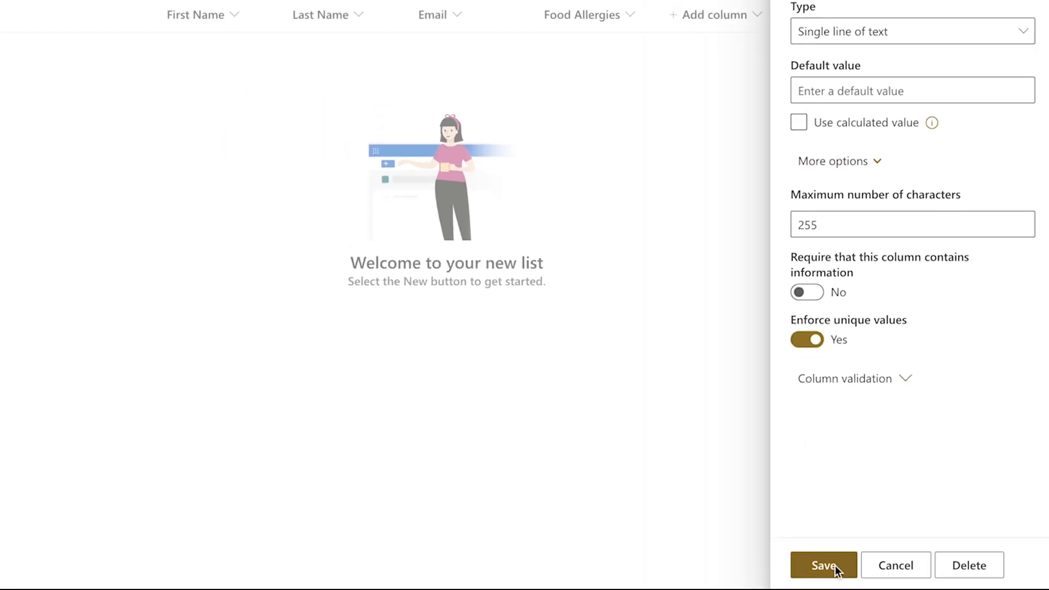
{"action": "left_click", "coordinate": [824, 566]}
{"action": "left_click", "coordinate": [737, 15]}
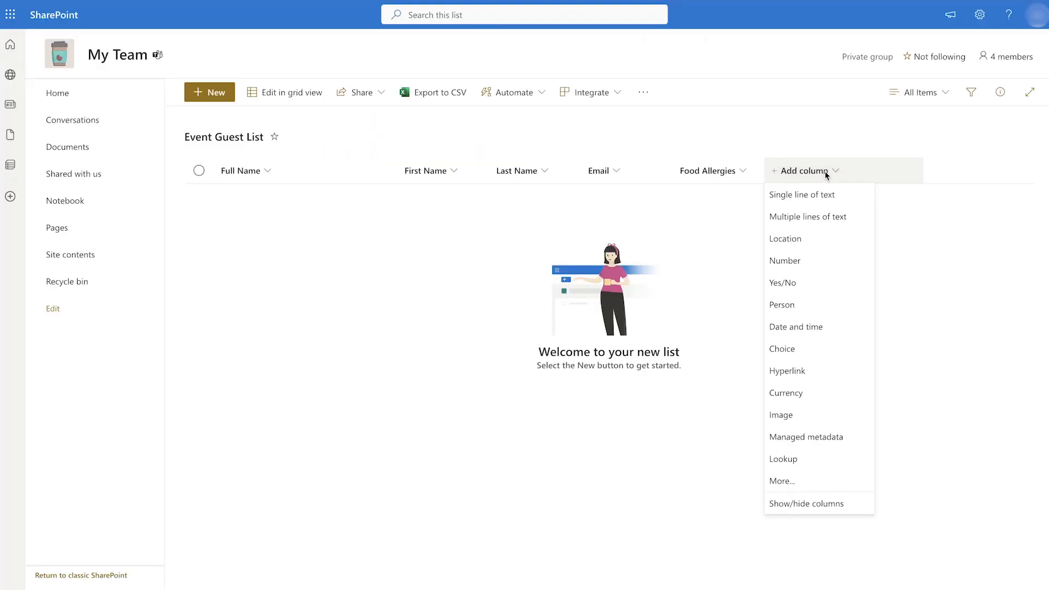
- Add a number column for the guest count with 0 decimal places
{"action": "left_click", "coordinate": [798, 261]}
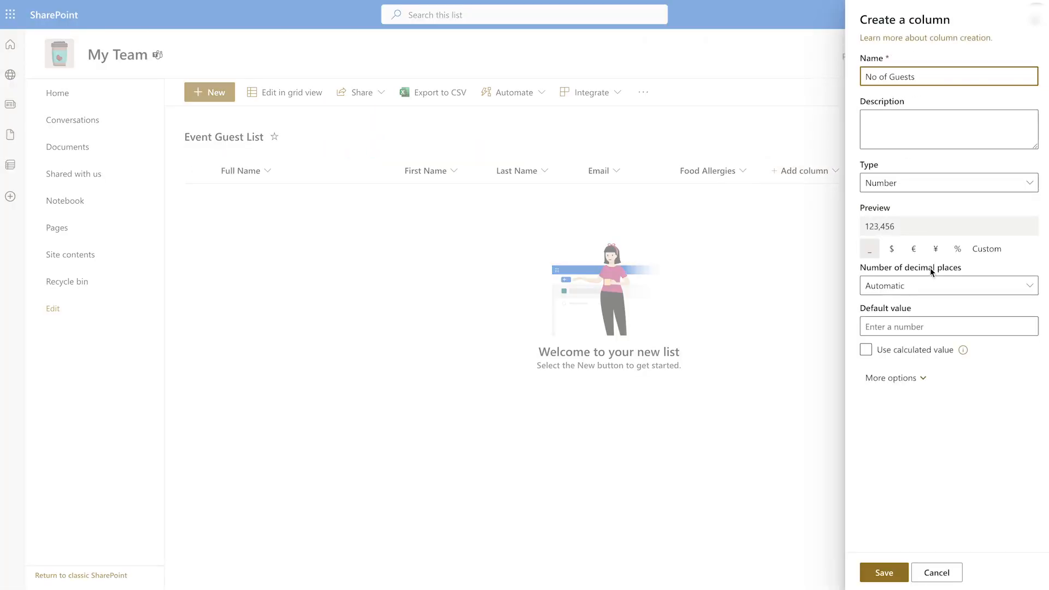
{"action": "left_click", "coordinate": [935, 285]}
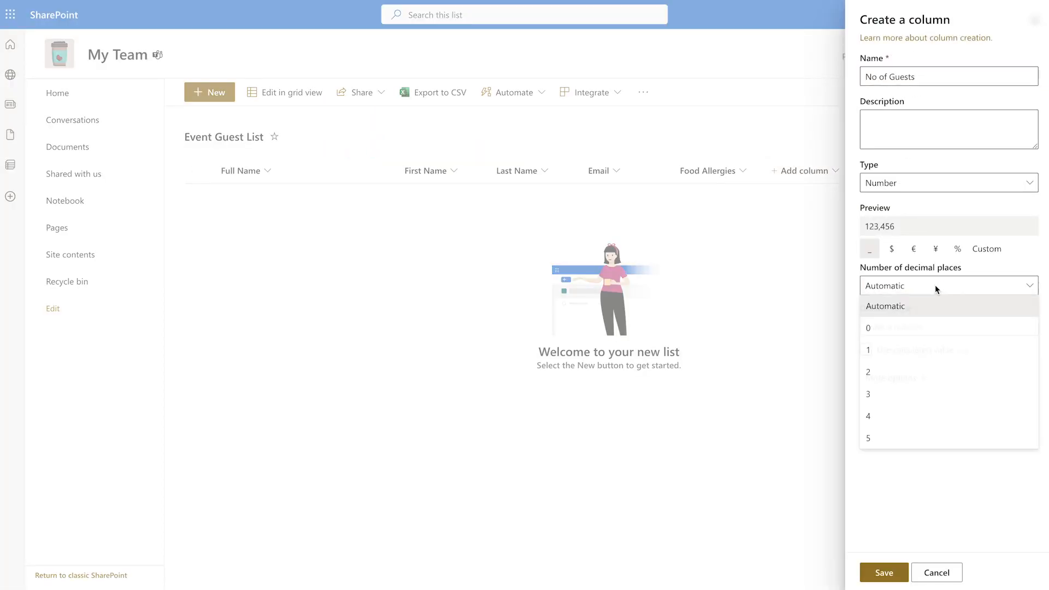
{"action": "left_click", "coordinate": [905, 326]}
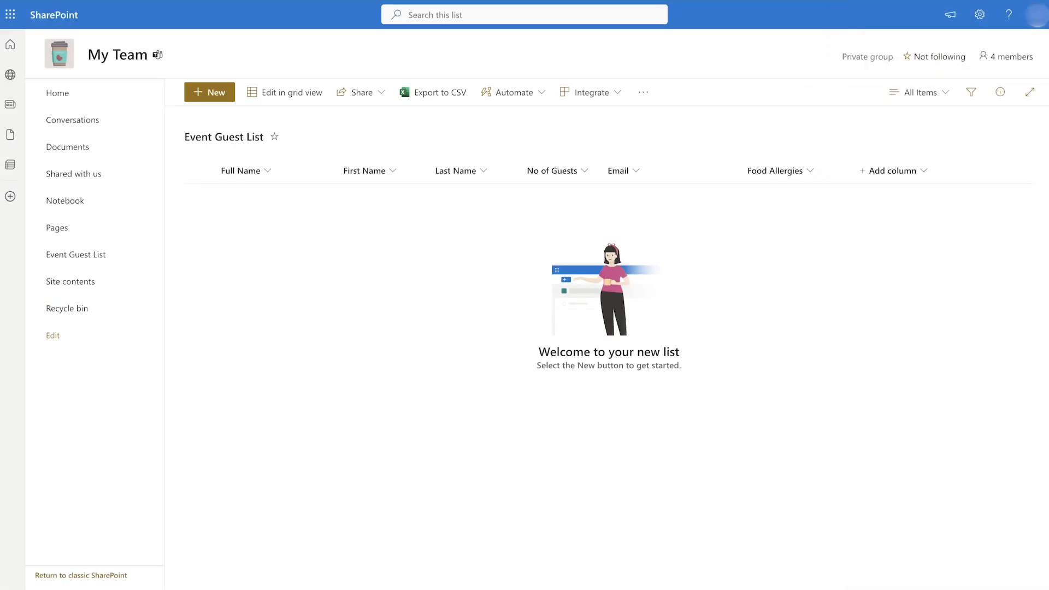
- Add a 'Table' choice column with choices 1 through 7
{"action": "left_click", "coordinate": [920, 171]}
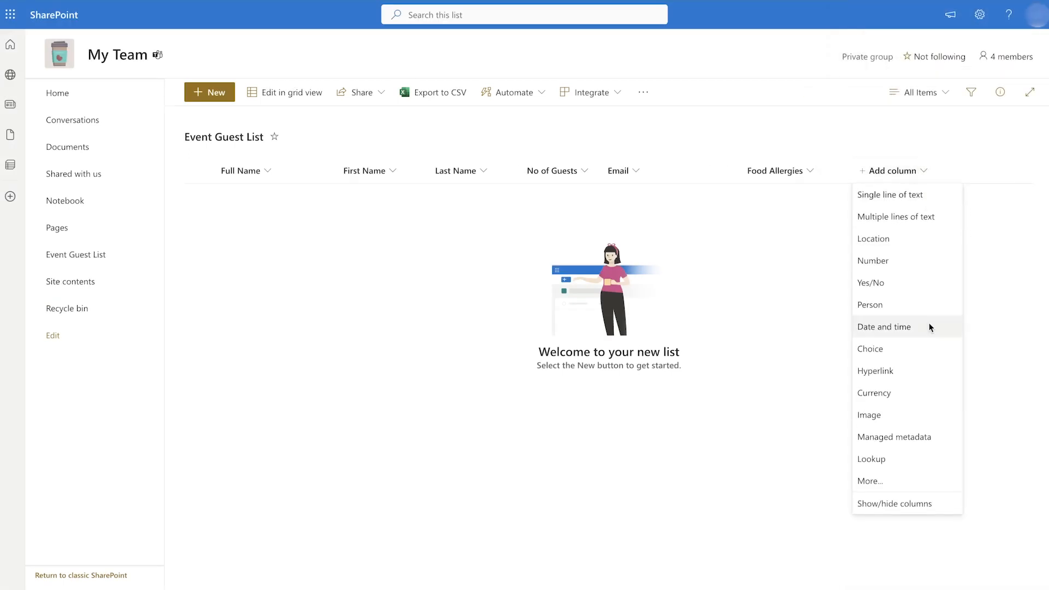
{"action": "left_click", "coordinate": [924, 348]}
{"action": "type", "text": "Table"}
{"action": "left_click", "coordinate": [932, 228]}
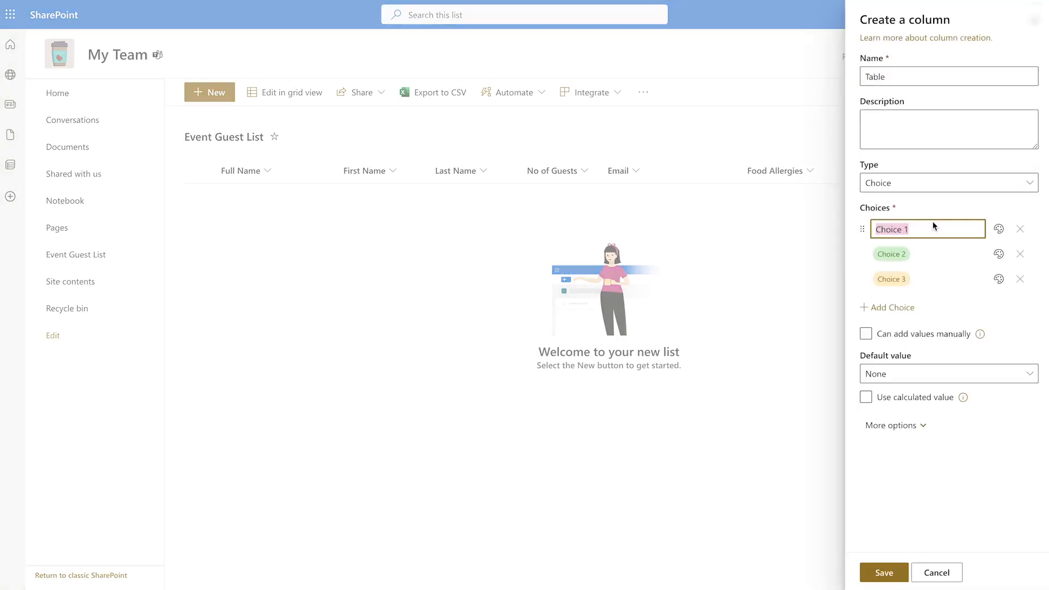
{"action": "type", "text": "1"}
{"action": "key", "text": "Tab"}
{"action": "type", "text": "2"}
{"action": "key", "text": "Tab"}
{"action": "type", "text": "3"}
{"action": "left_click", "coordinate": [911, 308]}
{"action": "type", "text": "4"}
{"action": "left_click", "coordinate": [904, 332]}
{"action": "type", "text": "5"}
{"action": "left_click", "coordinate": [907, 355]}
{"action": "type", "text": "6"}
{"action": "left_click", "coordinate": [896, 382]}
{"action": "type", "text": "7"}
{"action": "left_click", "coordinate": [910, 406]}
{"action": "left_click", "coordinate": [884, 572]}
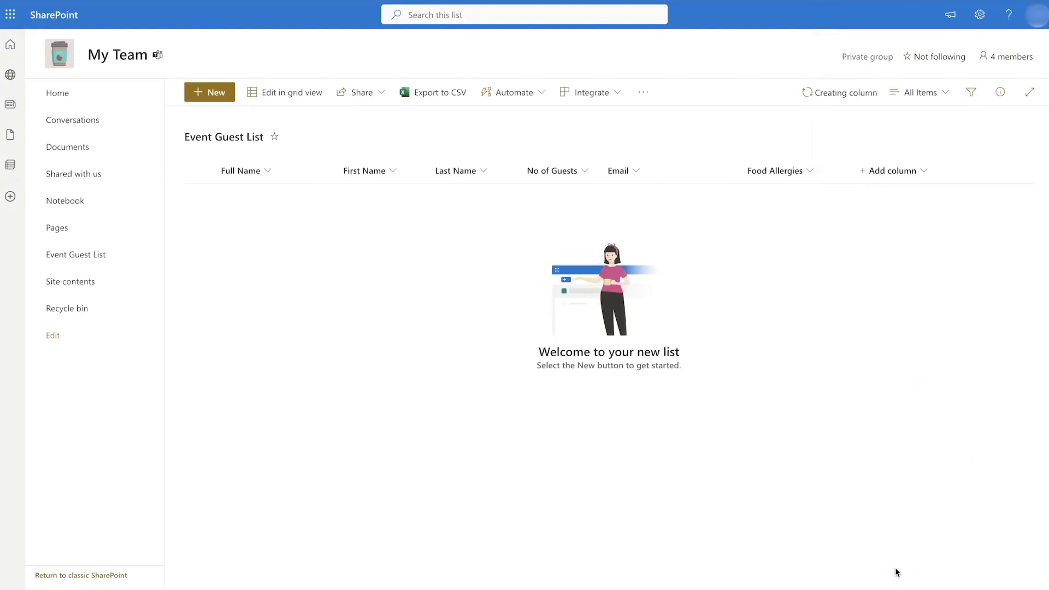
- Add a choice column with Not Checked-In and Checked-In, defaulting to Not Checked-In
{"action": "left_click", "coordinate": [997, 177]}
{"action": "left_click", "coordinate": [976, 358]}
{"action": "left_click", "coordinate": [927, 226]}
{"action": "type", "text": "Not"}
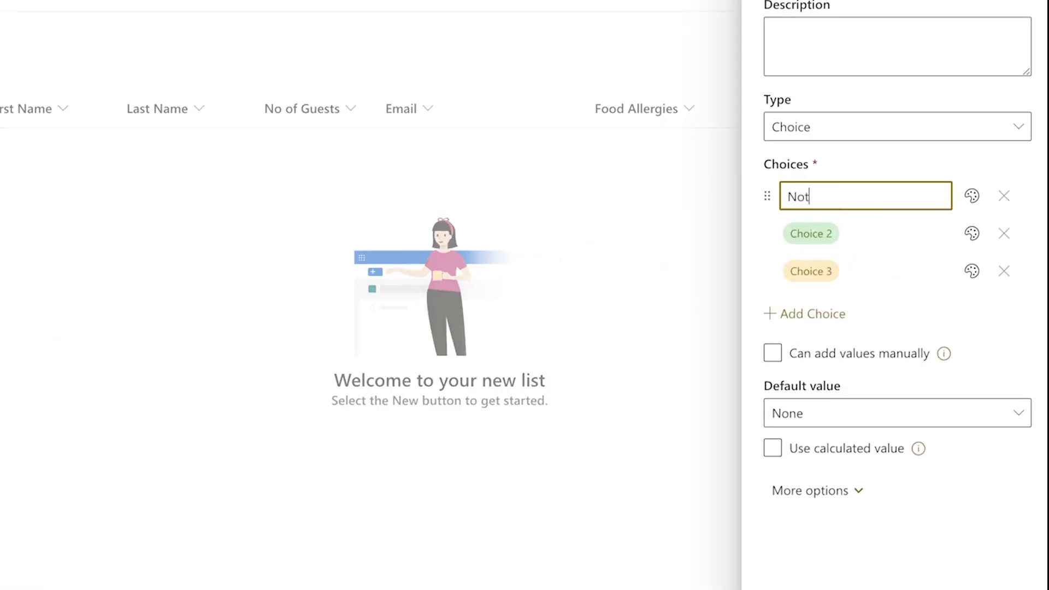
{"action": "type", "text": " Checked-In"}
{"action": "left_click", "coordinate": [892, 234]}
{"action": "type", "text": "Checked-In"}
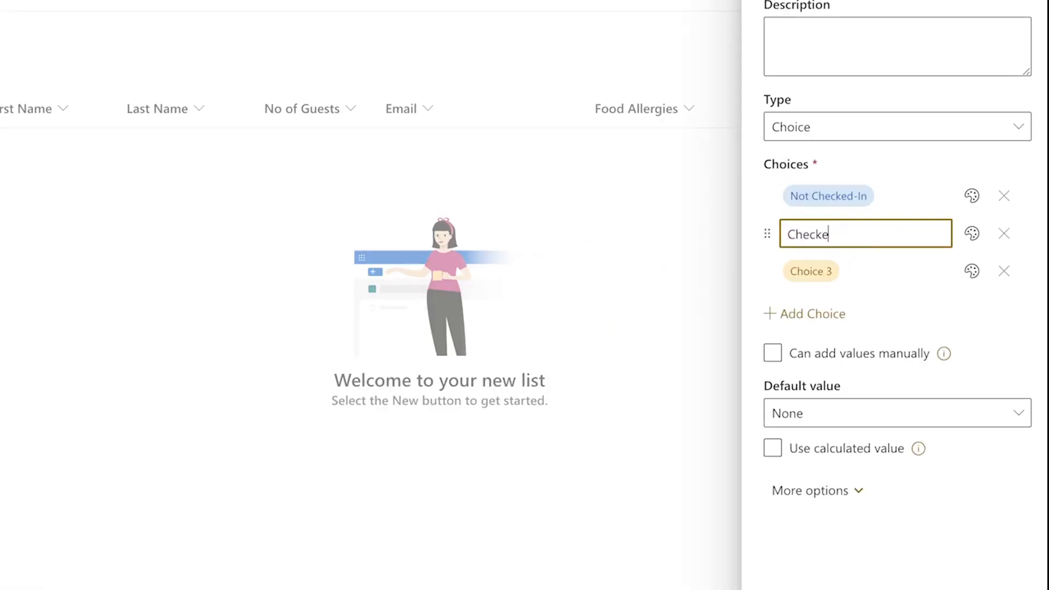
{"action": "left_click", "coordinate": [1003, 271]}
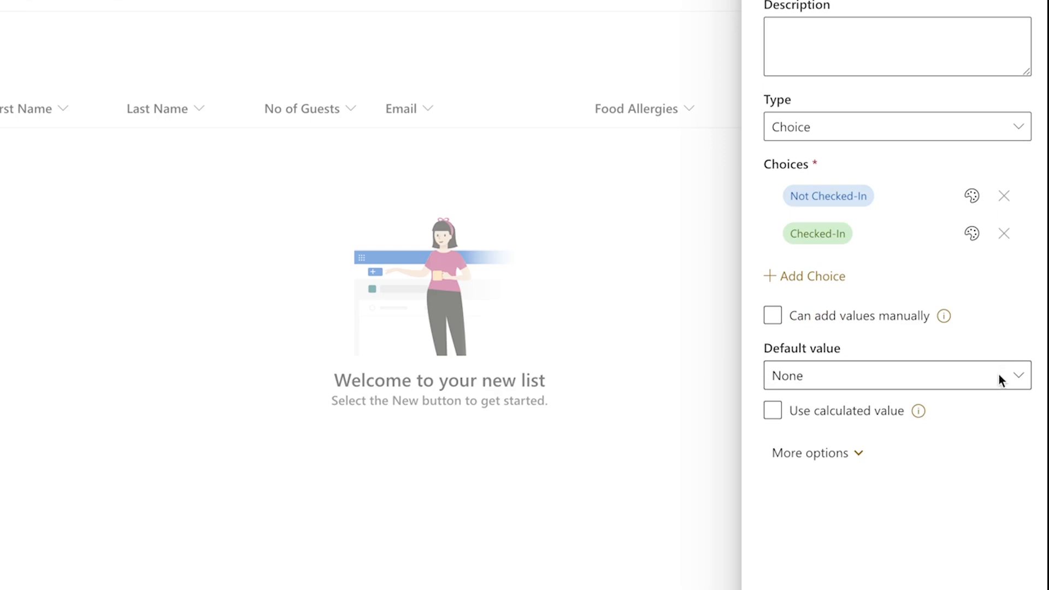
{"action": "left_click", "coordinate": [1000, 379]}
{"action": "left_click", "coordinate": [978, 440]}
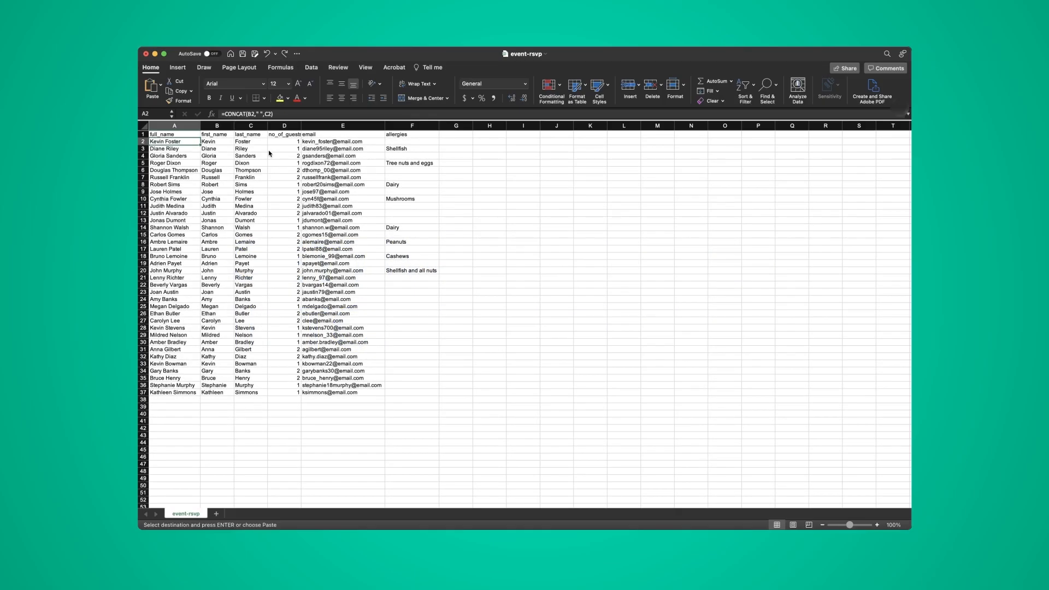
- In Excel, add a 'full_name' header and =CONCAT(B2," ",C2) in A2
{"action": "key", "text": "super+Tab"}
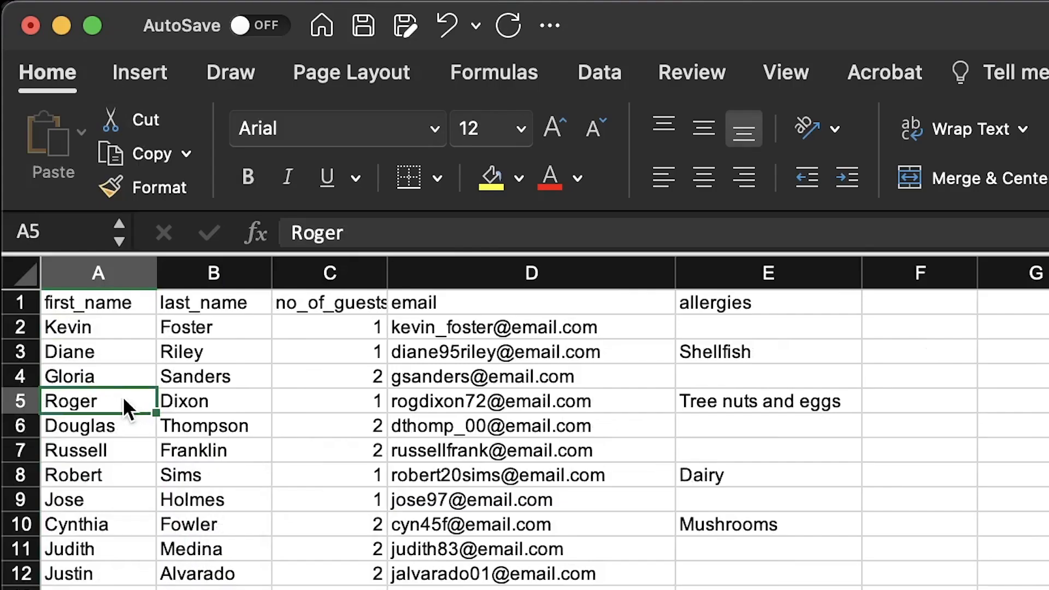
{"action": "left_click", "coordinate": [124, 299]}
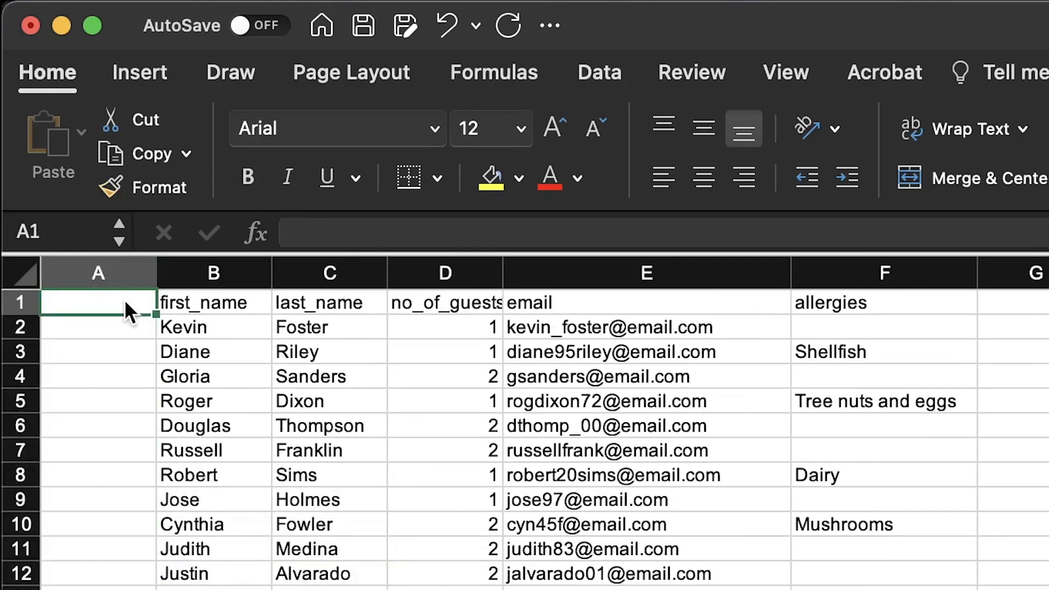
{"action": "type", "text": "full_name"}
{"action": "key", "text": "Return"}
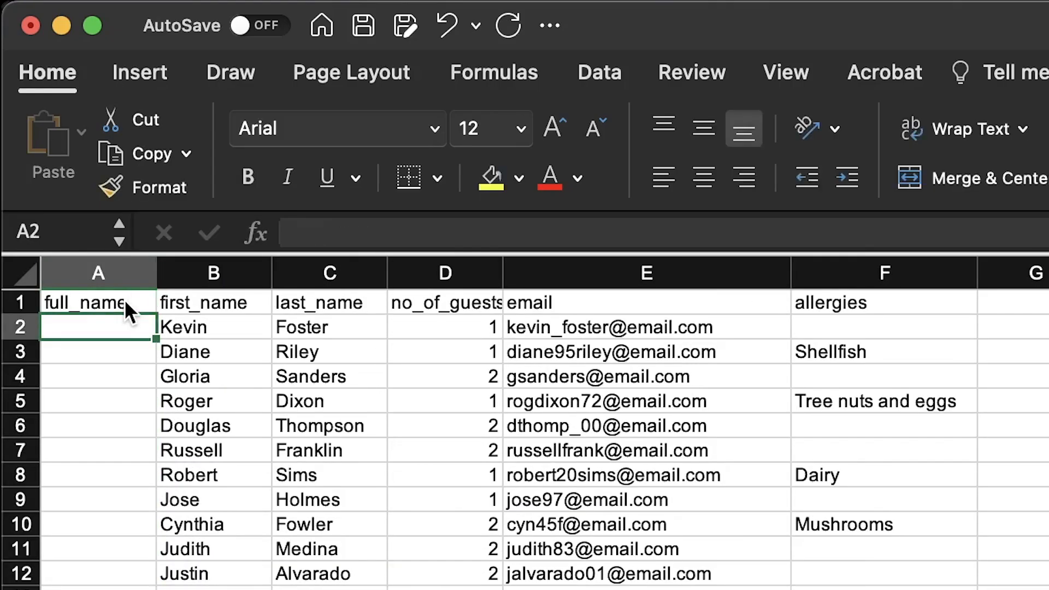
{"action": "type", "text": "=CONCAT("}
{"action": "left_click", "coordinate": [208, 326]}
{"action": "type", "text": ",\" \""}
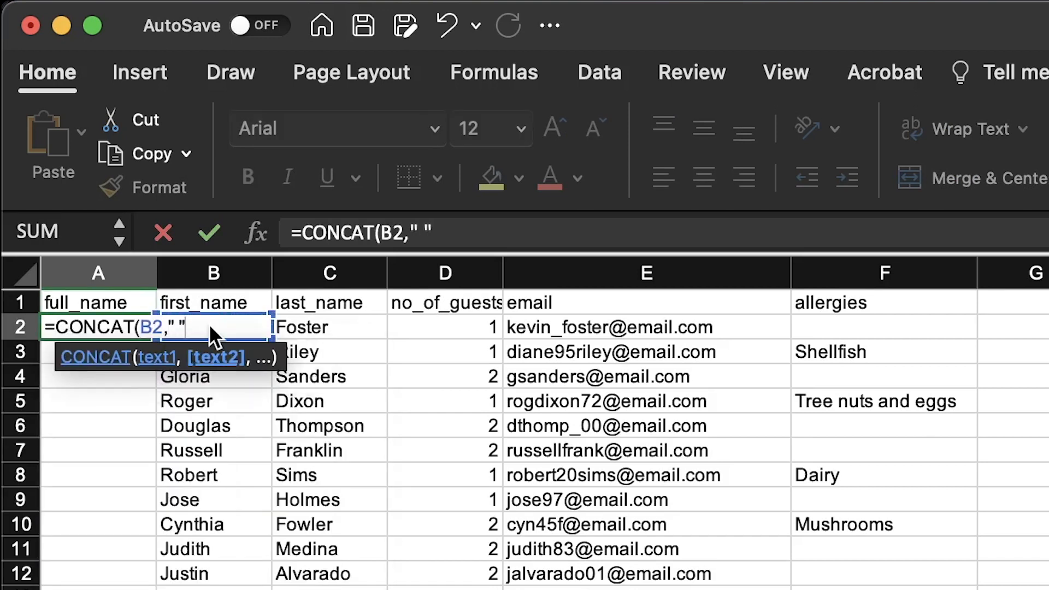
{"action": "type", "text": ","}
{"action": "left_click", "coordinate": [298, 326]}
{"action": "type", "text": ")"}
{"action": "key", "text": "Return"}
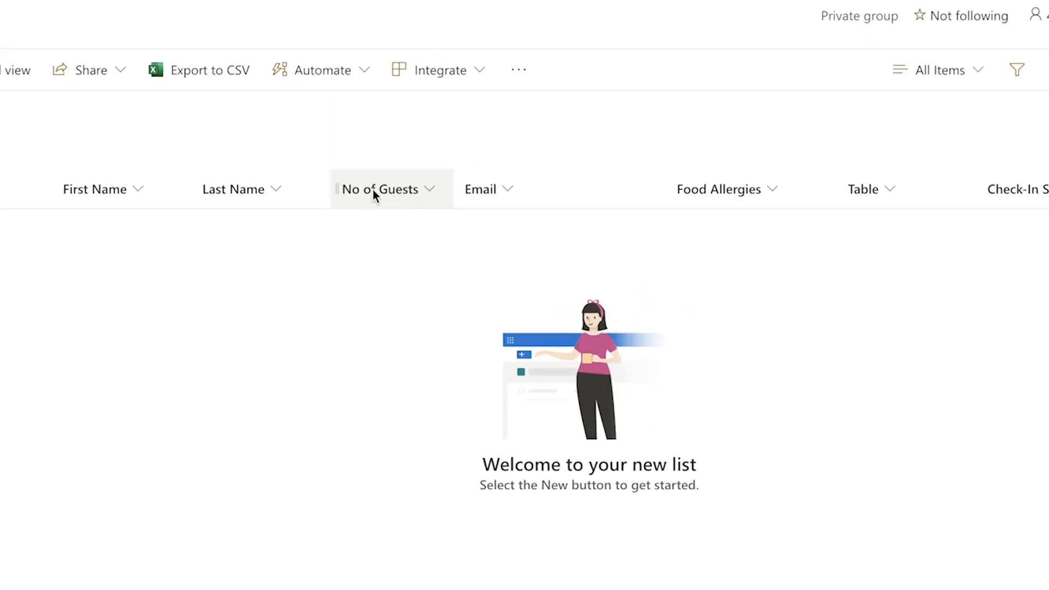
- Move No of Guests after Last Name, select guest data A2:F37, and switch to grid editing
{"action": "left_click_drag", "start_coordinate": [373, 189], "coordinate": [394, 198]}
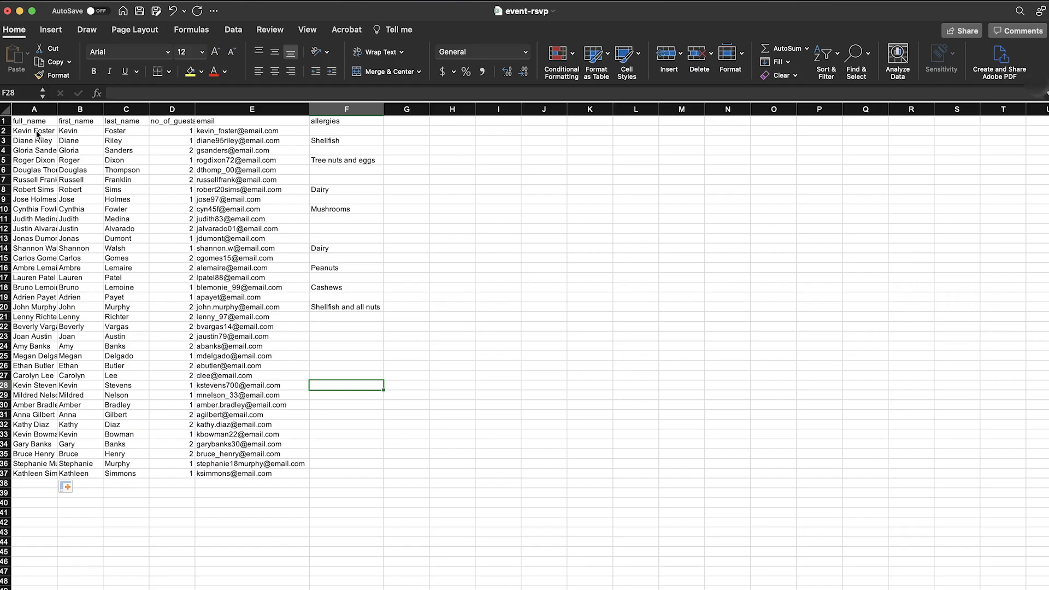
{"action": "left_click", "coordinate": [37, 133]}
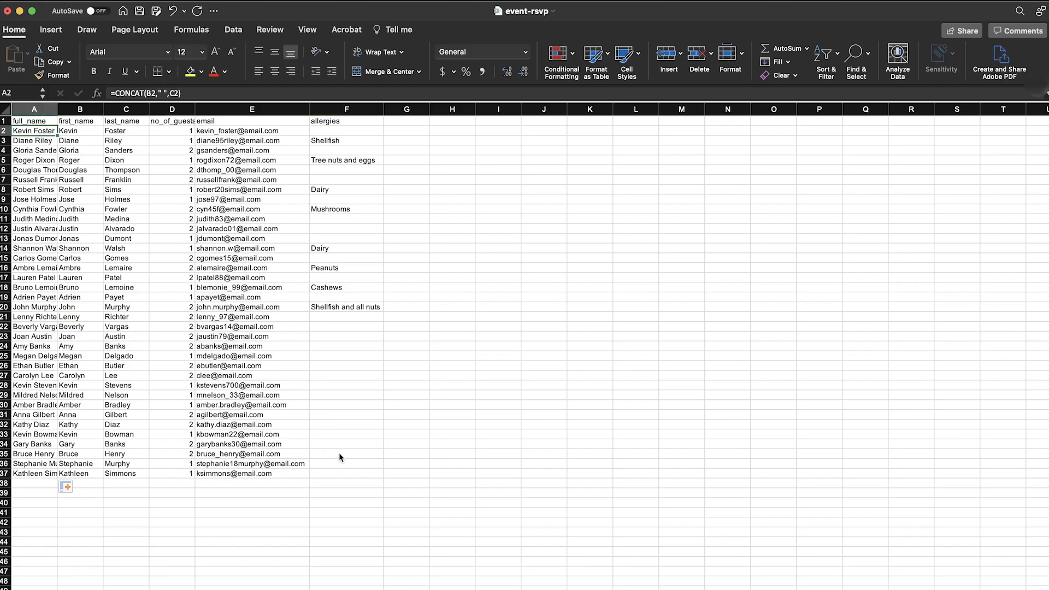
{"action": "left_click", "coordinate": [344, 471], "text": "shift"}
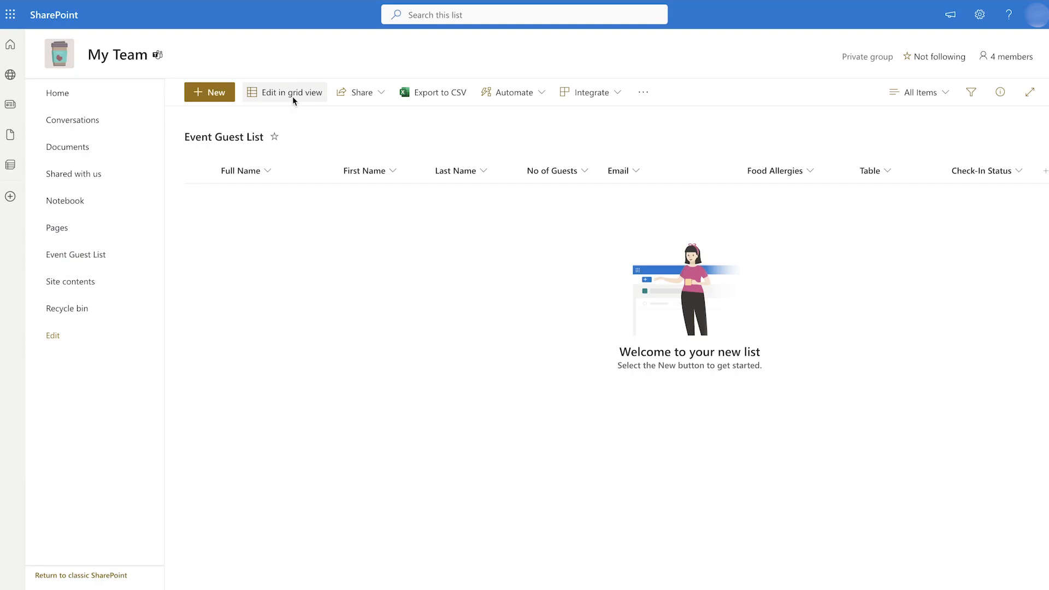
{"action": "left_click", "coordinate": [293, 96]}
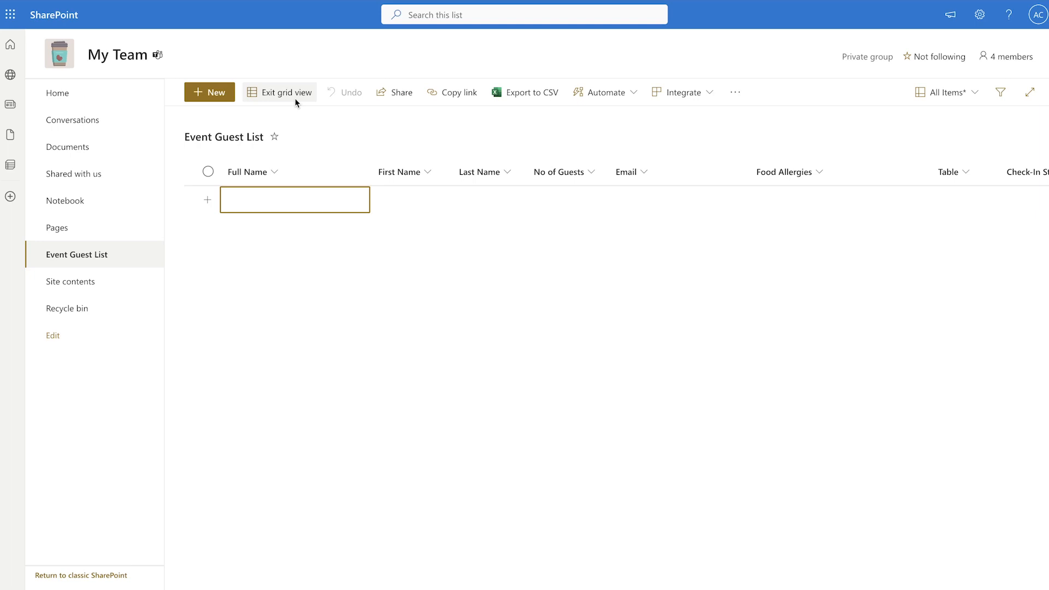
- Paste the copied guest rows into the Full Name cell of the grid's new row
{"action": "key", "text": "ctrl+v"}
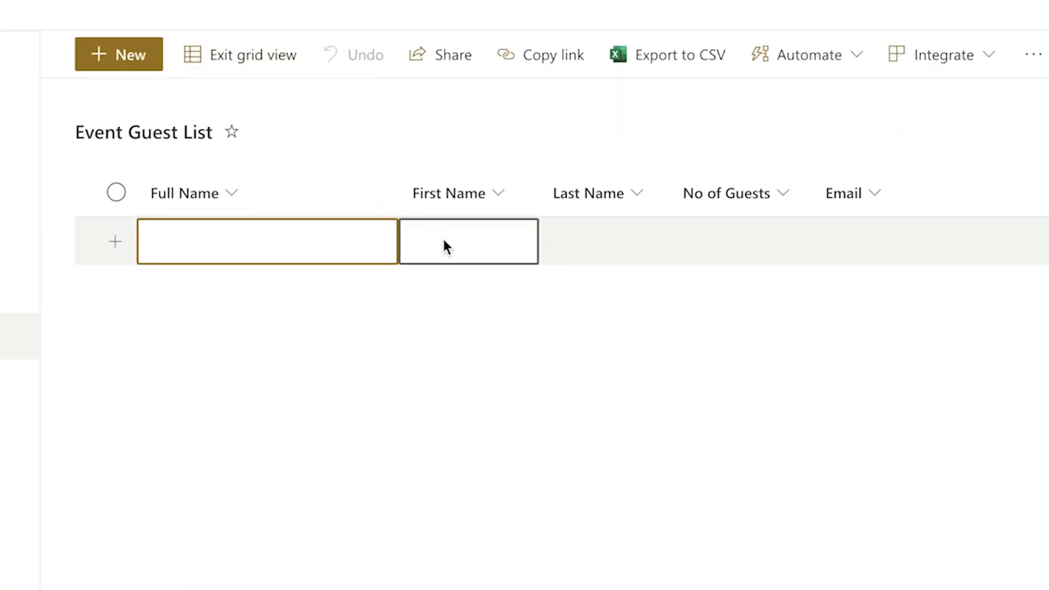
{"action": "left_click", "coordinate": [443, 245]}
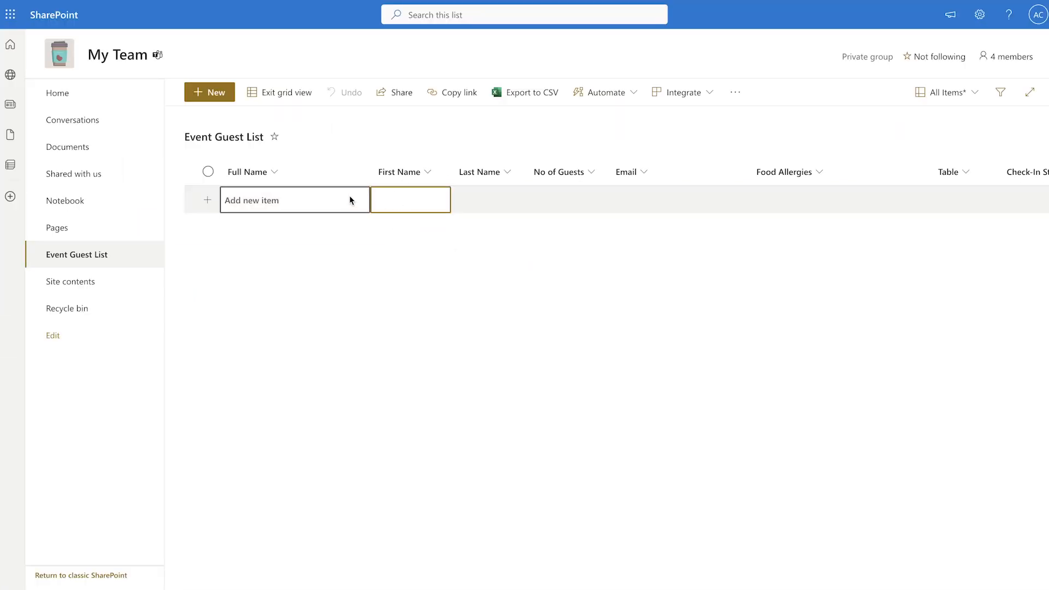
{"action": "left_click", "coordinate": [349, 200]}
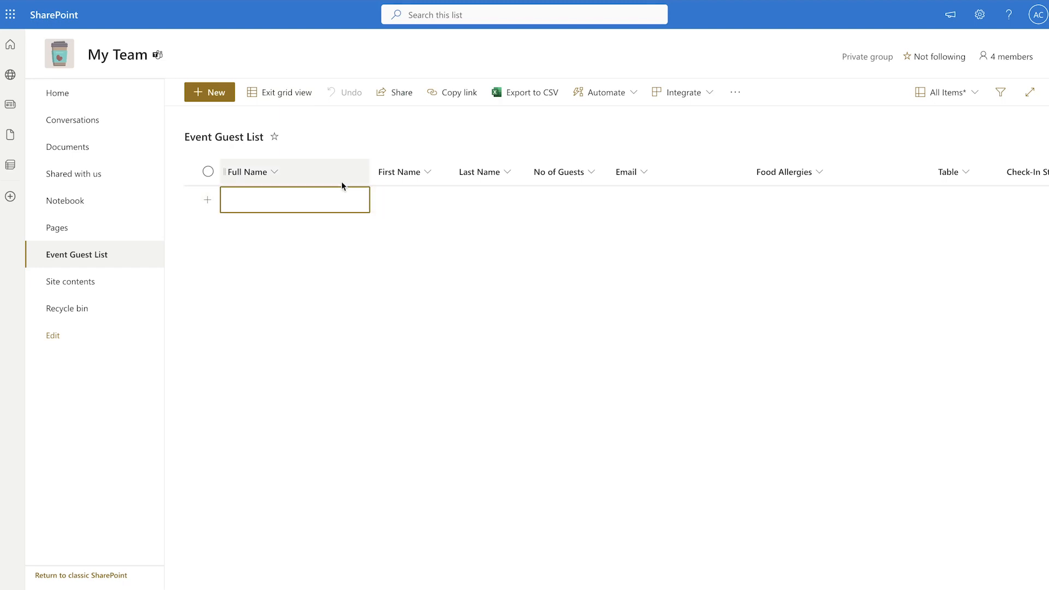
{"action": "key", "text": "ctrl+v"}
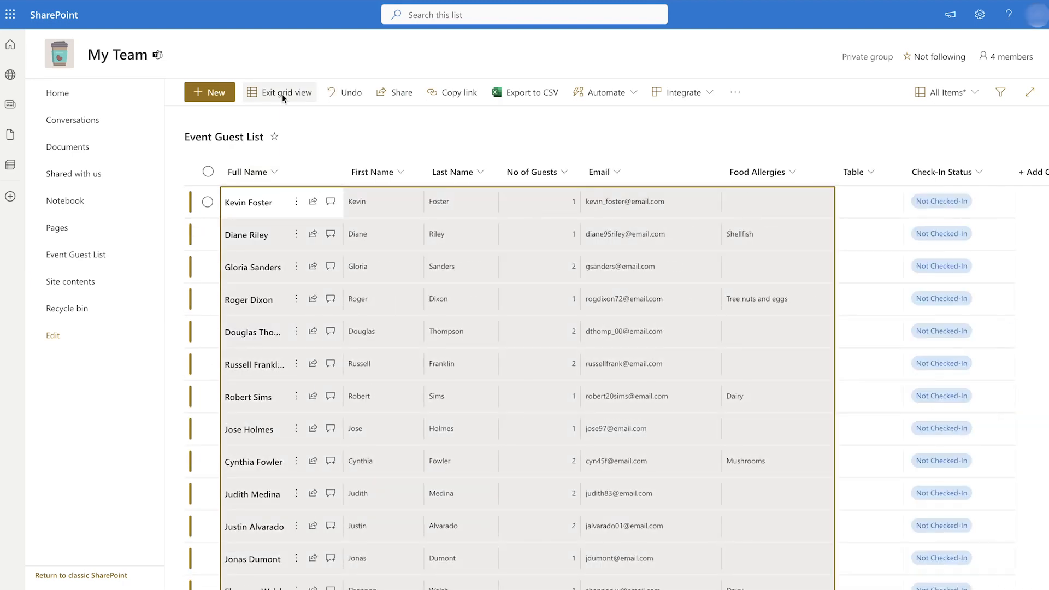
- Exit grid editing and add a new list view named 'By No. of Guests'
{"action": "left_click", "coordinate": [282, 94]}
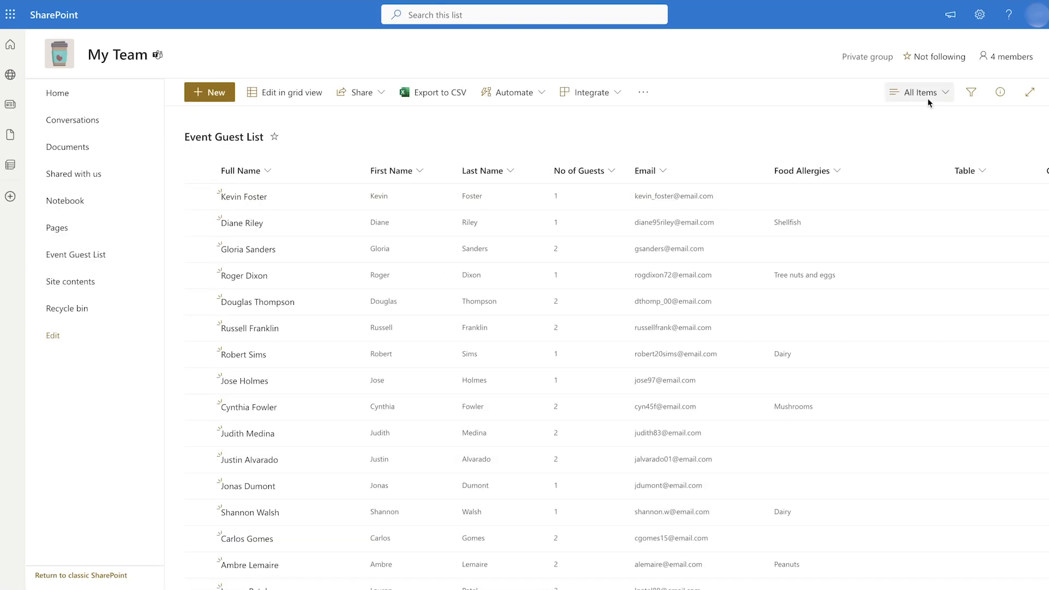
{"action": "left_click", "coordinate": [923, 93]}
{"action": "left_click", "coordinate": [929, 205]}
{"action": "type", "text": "By No. of Guests"}
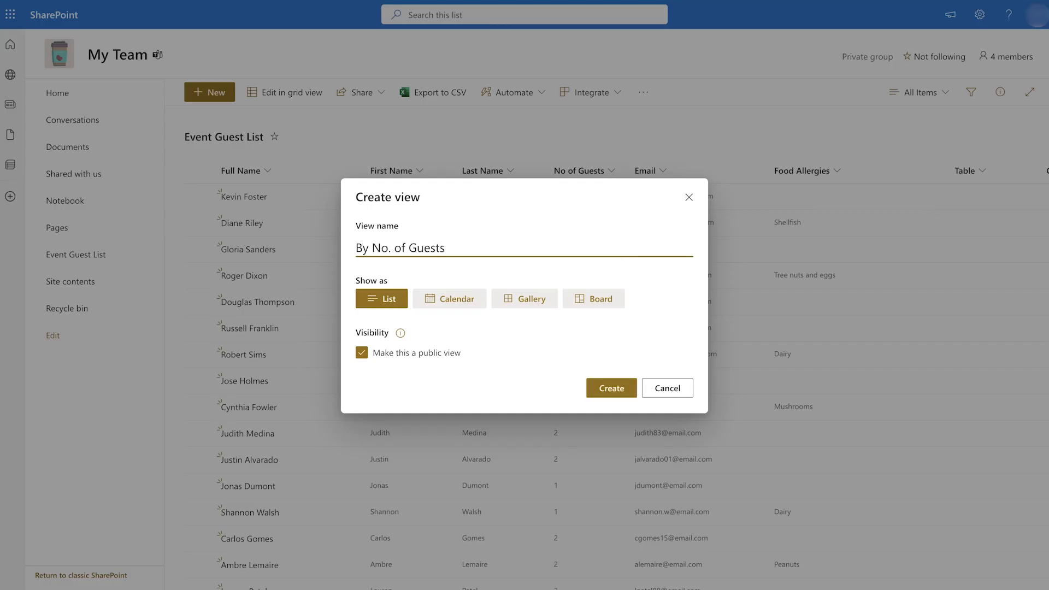
{"action": "key", "text": "Return"}
- In the By No. of Guests view settings, choose No of Guests as the first group-by column
{"action": "left_click", "coordinate": [936, 95]}
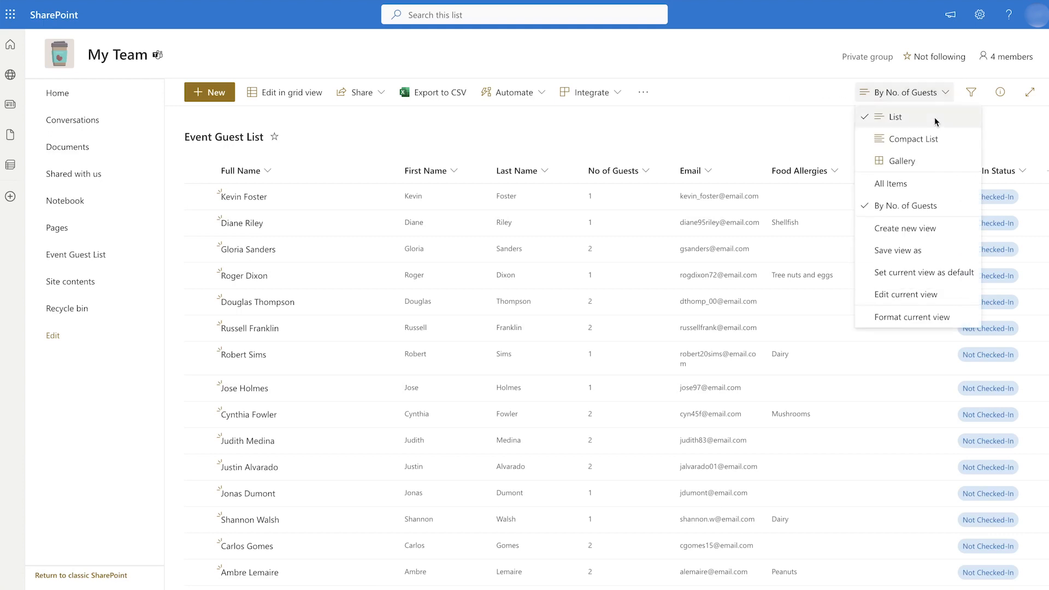
{"action": "left_click", "coordinate": [920, 296]}
{"action": "scroll", "coordinate": [867, 299], "scroll_direction": "down", "scroll_amount": 10}
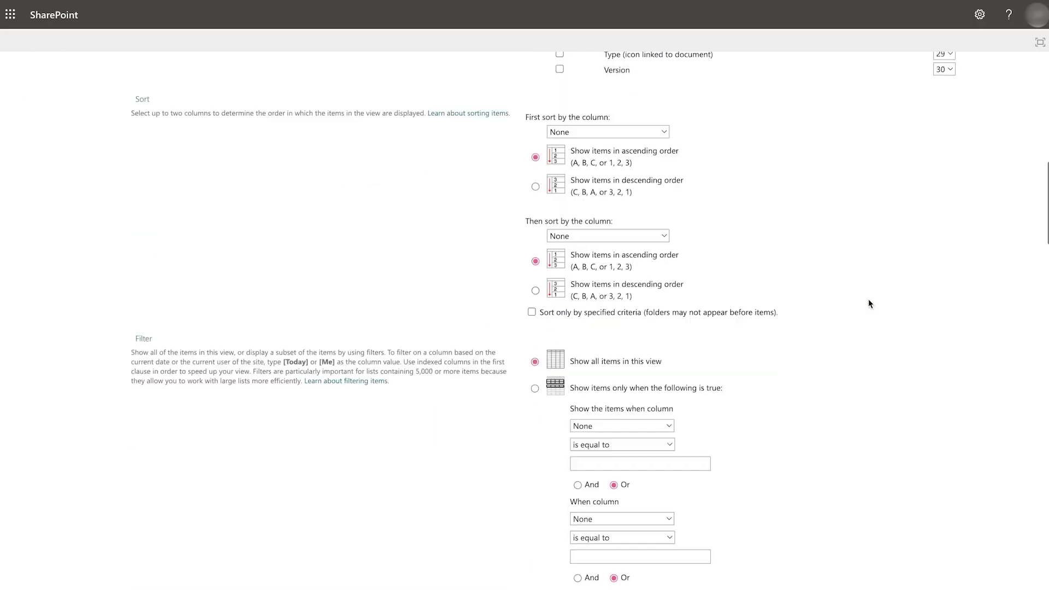
{"action": "scroll", "coordinate": [869, 303], "scroll_direction": "down", "scroll_amount": 10}
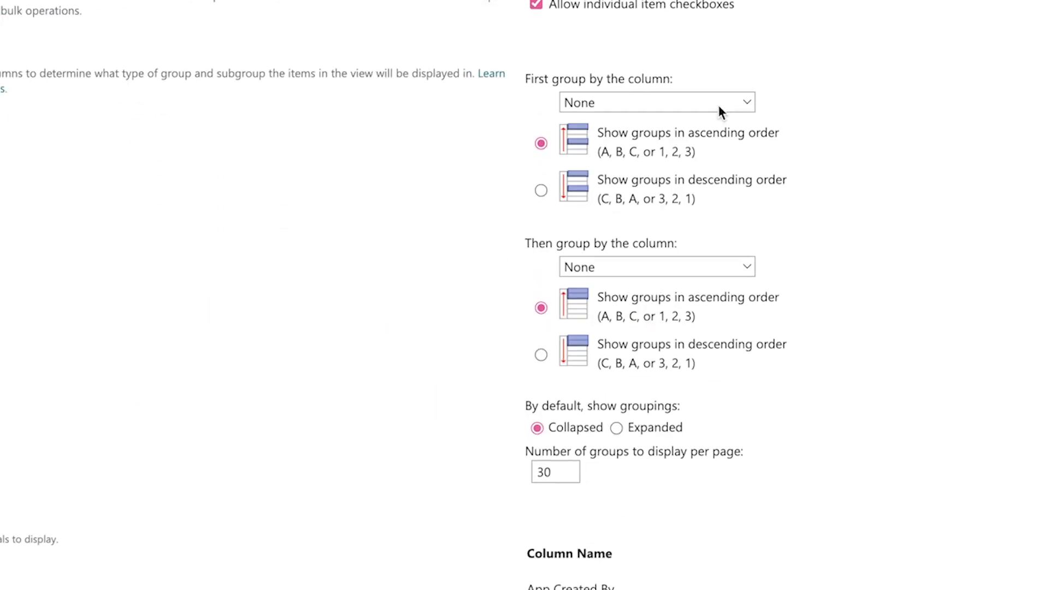
{"action": "left_click", "coordinate": [644, 149]}
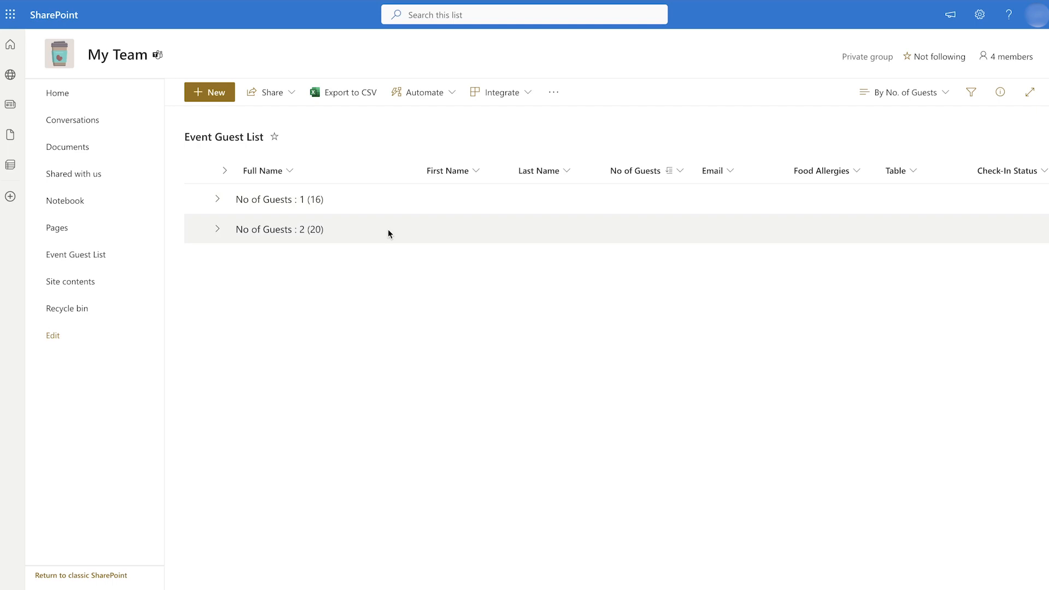
- Bulk-assign selected guests from the 'No of Guests : 1' group to Table 1
{"action": "left_click", "coordinate": [214, 200]}
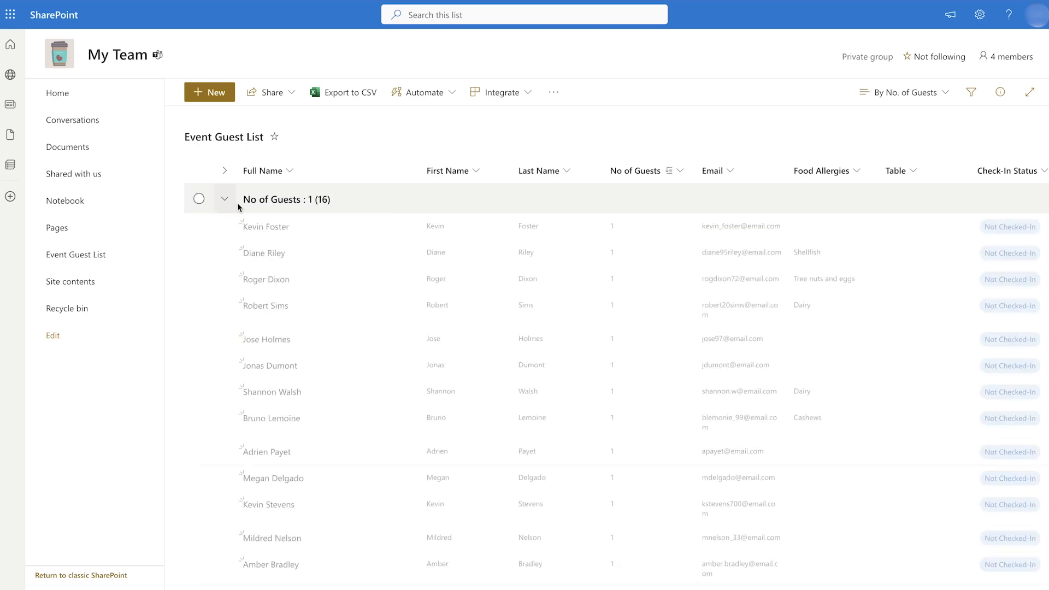
{"action": "left_click", "coordinate": [199, 227]}
{"action": "left_click", "coordinate": [199, 279]}
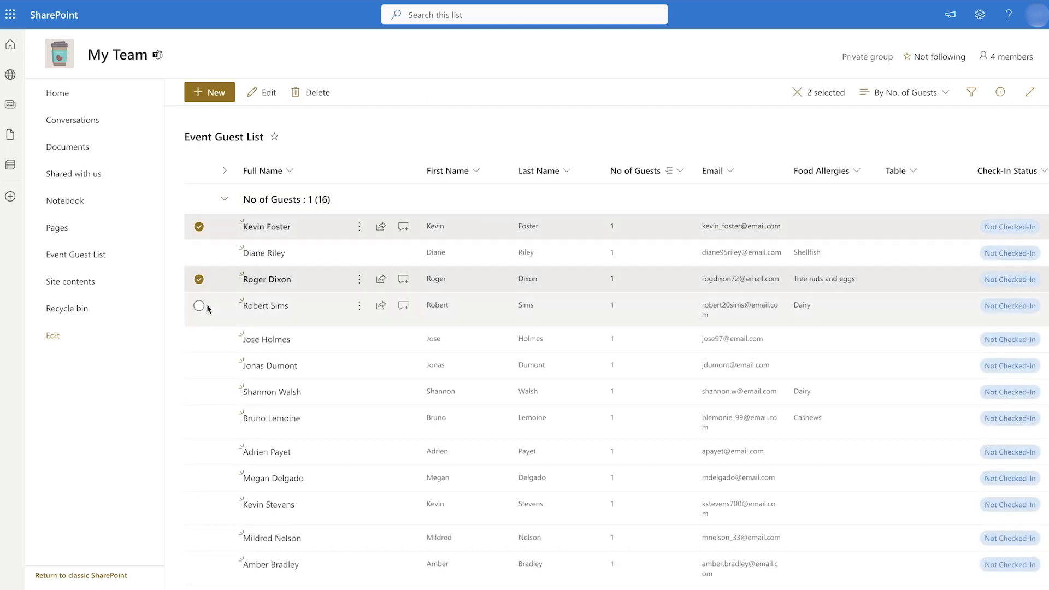
{"action": "left_click", "coordinate": [200, 337]}
{"action": "left_click", "coordinate": [199, 394]}
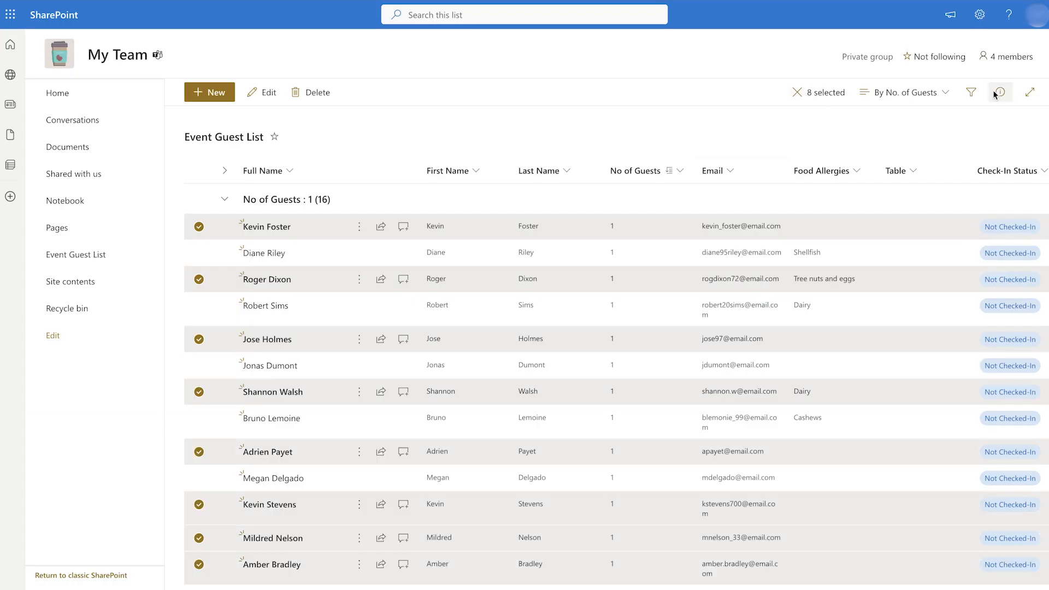
{"action": "left_click", "coordinate": [999, 92]}
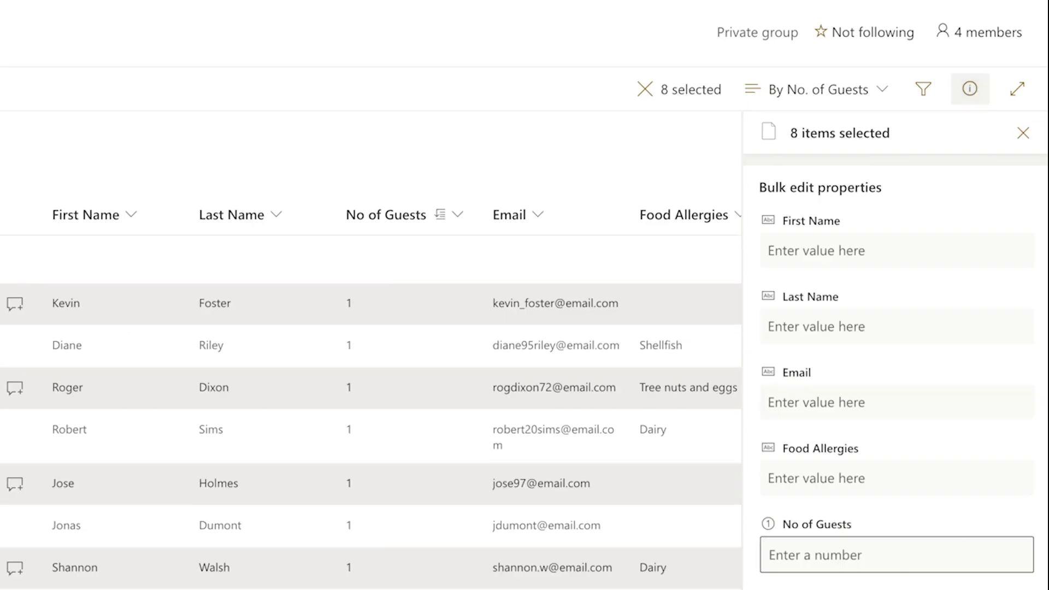
{"action": "left_click", "coordinate": [852, 471]}
{"action": "left_click", "coordinate": [819, 399]}
{"action": "left_click", "coordinate": [811, 471]}
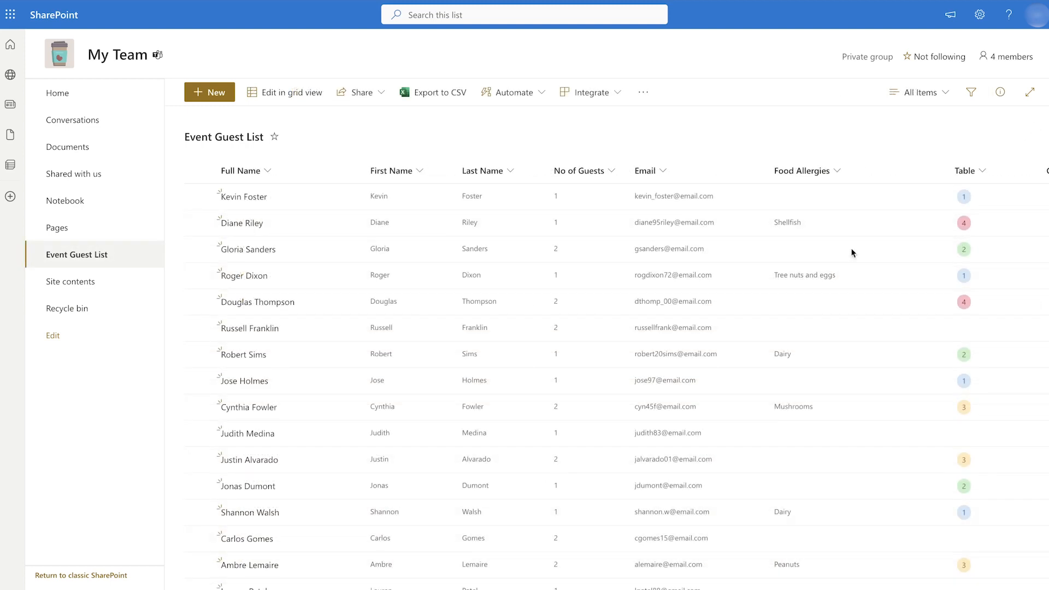
- Create a new view named By Table
{"action": "left_click", "coordinate": [920, 94]}
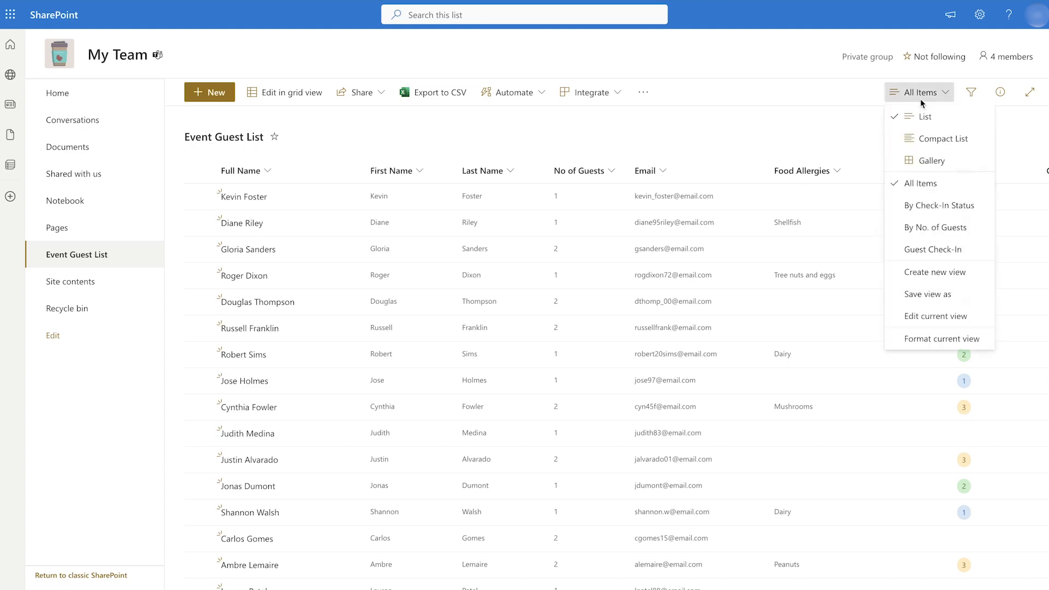
{"action": "left_click", "coordinate": [939, 273]}
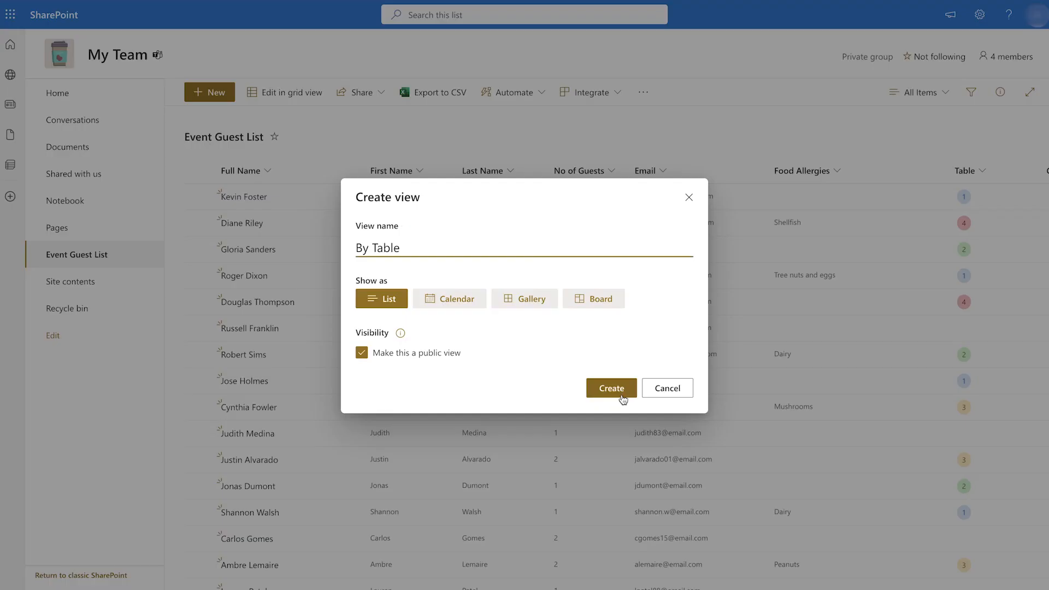
{"action": "left_click", "coordinate": [614, 388]}
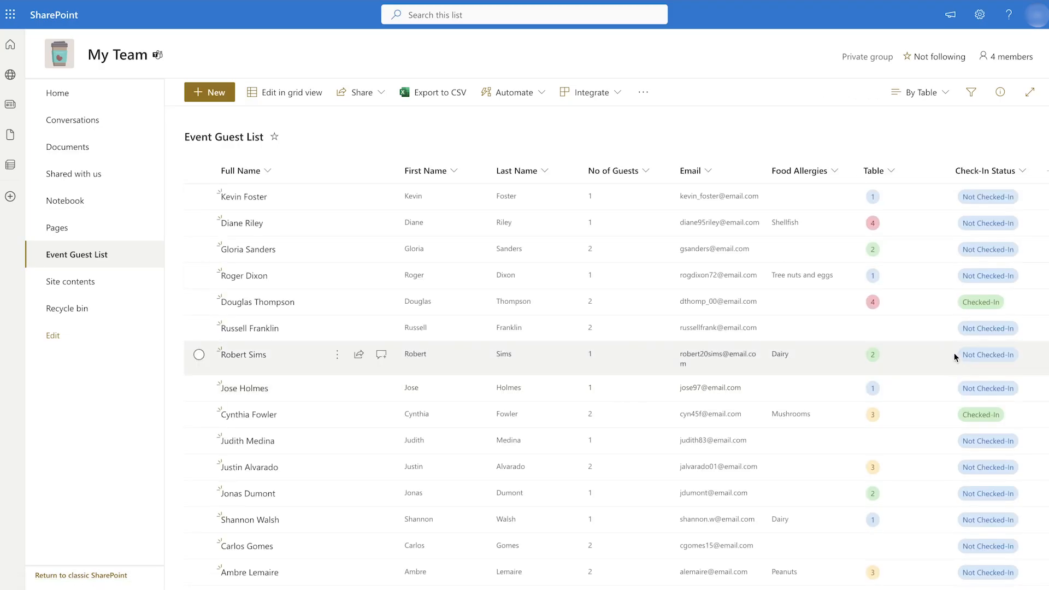
- Group the By Table view by Table, then by No of Guests, and expand all groups
{"action": "left_click", "coordinate": [921, 92]}
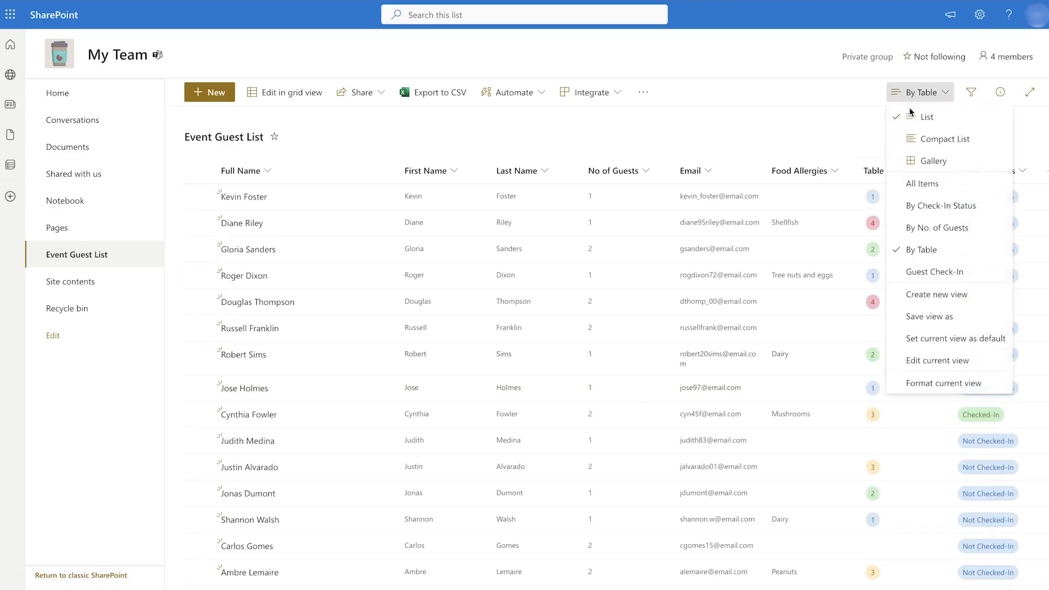
{"action": "left_click", "coordinate": [934, 358]}
{"action": "scroll", "coordinate": [496, 222], "scroll_direction": "down", "scroll_amount": 20}
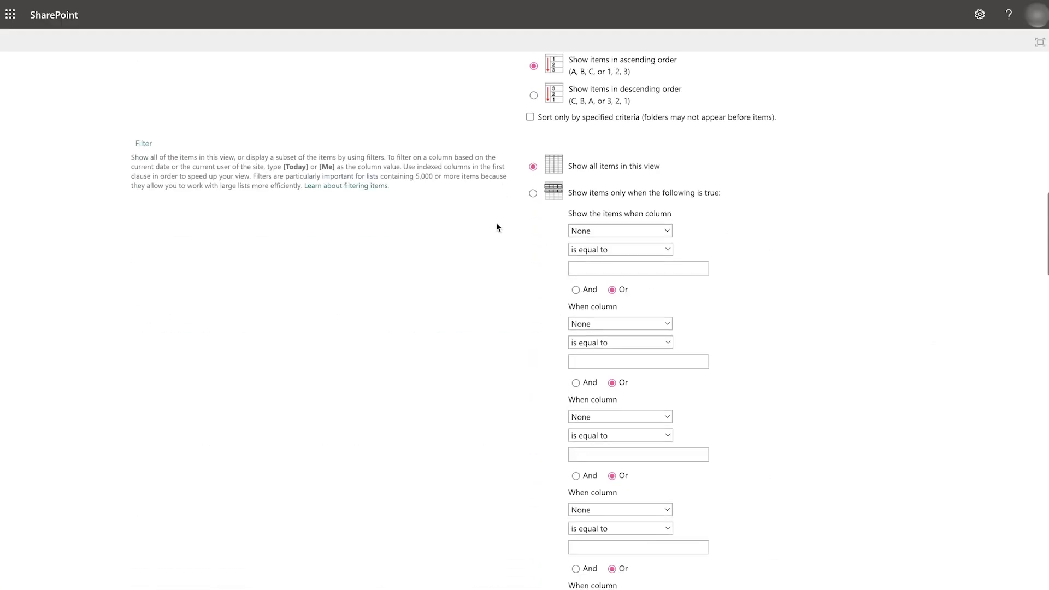
{"action": "left_click", "coordinate": [577, 542]}
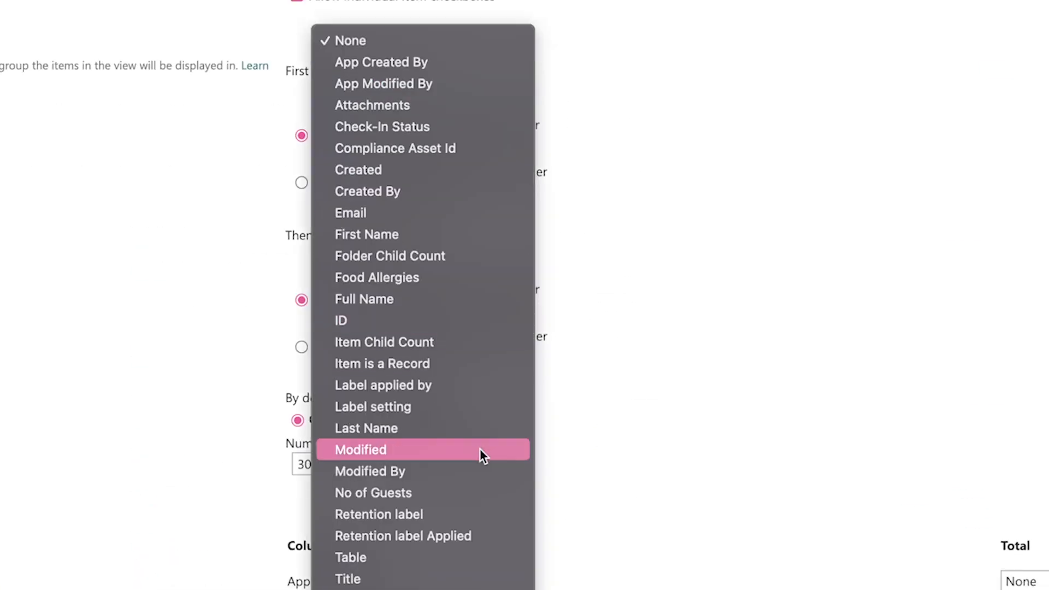
{"action": "left_click", "coordinate": [477, 556]}
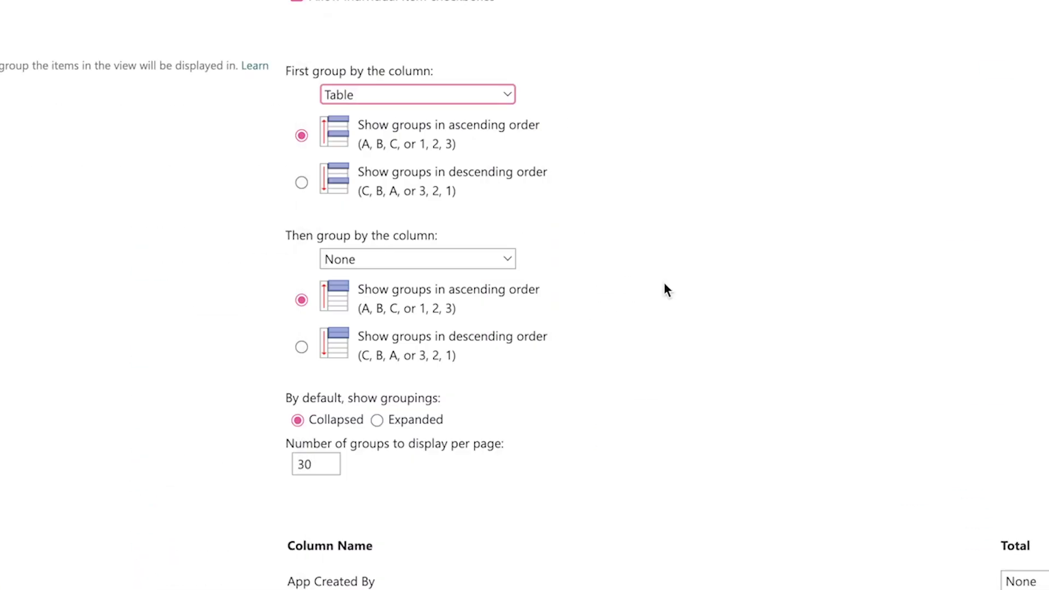
{"action": "left_click", "coordinate": [507, 260]}
{"action": "scroll", "coordinate": [480, 327], "scroll_direction": "down", "scroll_amount": 5}
{"action": "left_click", "coordinate": [475, 423]}
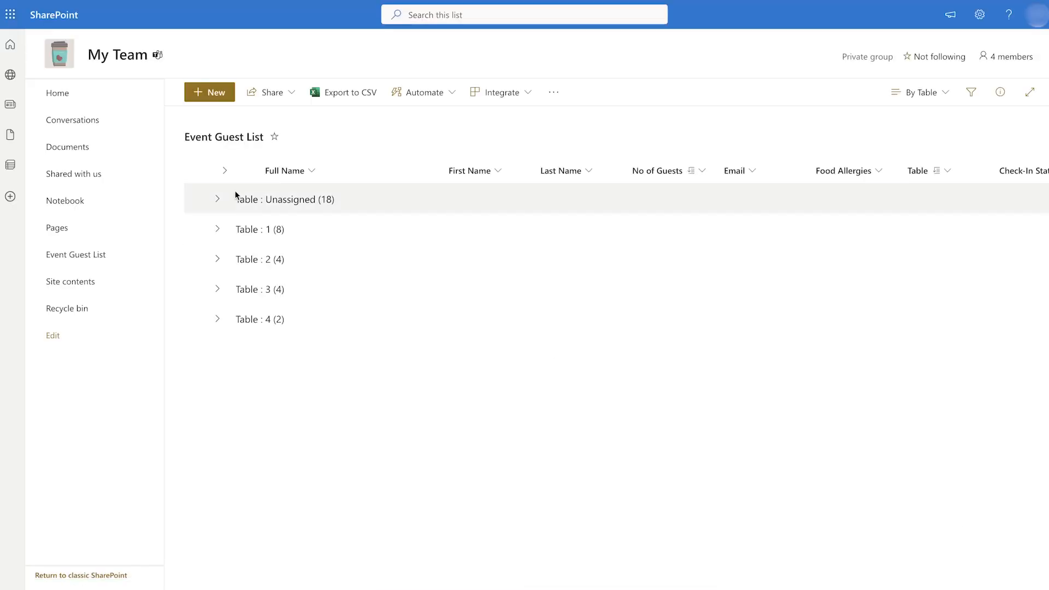
{"action": "left_click", "coordinate": [224, 171]}
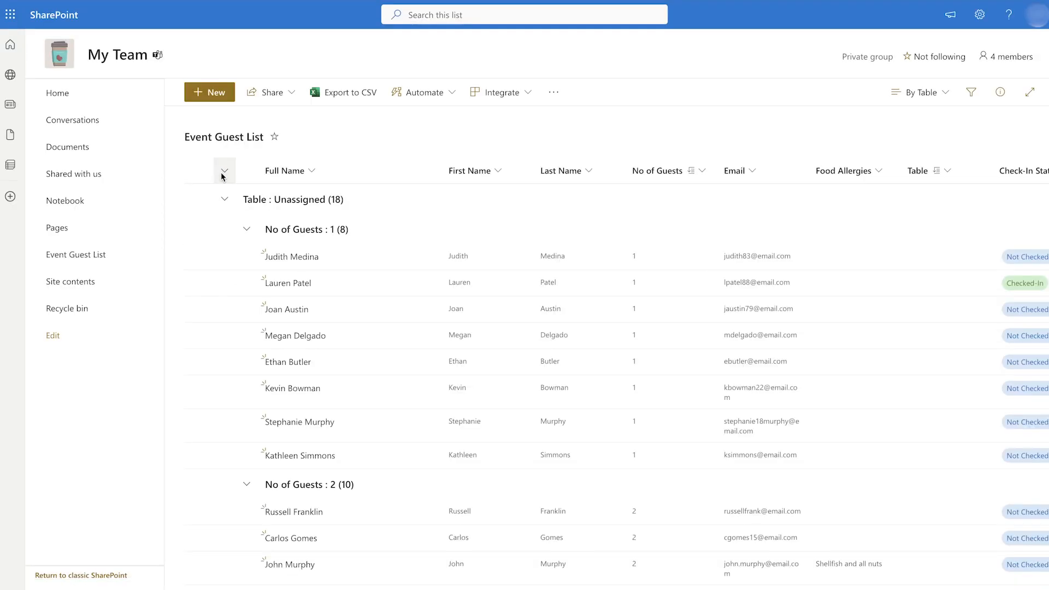
- Add a Sum total to the No of Guests column and review the sums for each group
{"action": "scroll", "coordinate": [359, 478], "scroll_direction": "down", "scroll_amount": 15}
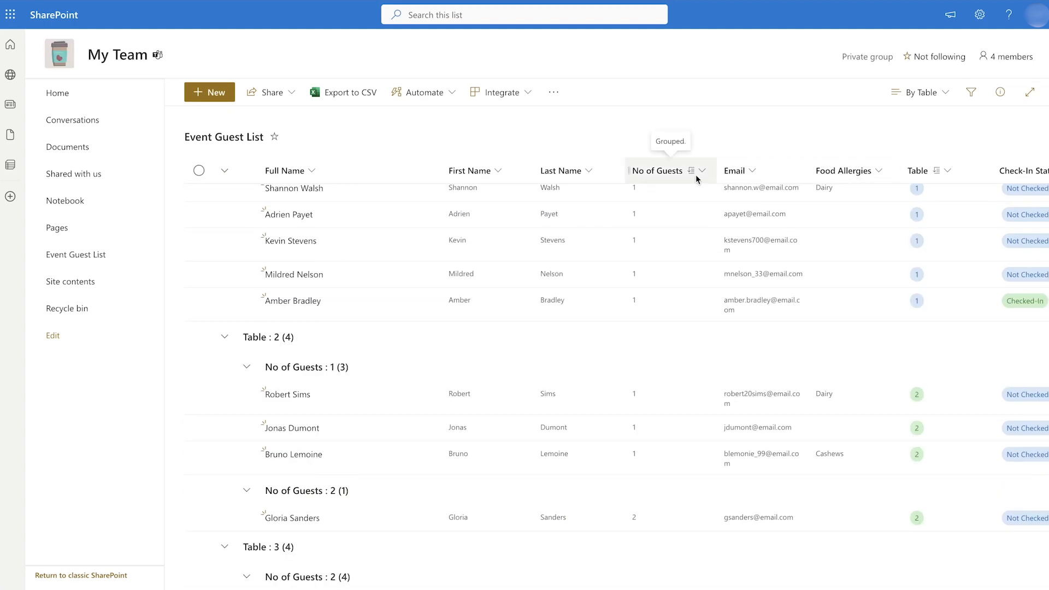
{"action": "left_click", "coordinate": [695, 176]}
{"action": "mouse_move", "coordinate": [705, 307]}
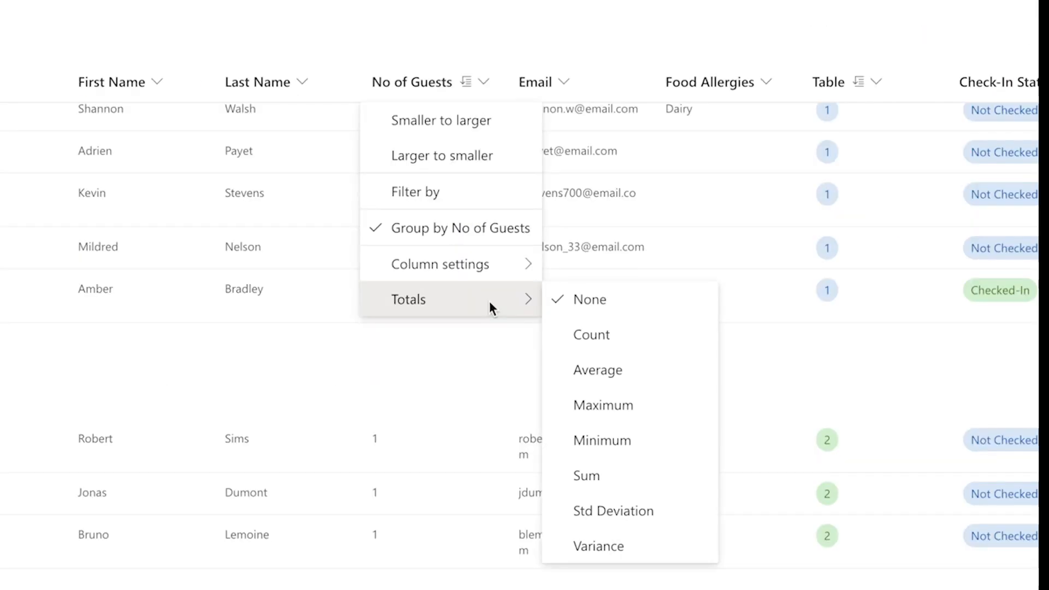
{"action": "left_click", "coordinate": [623, 479]}
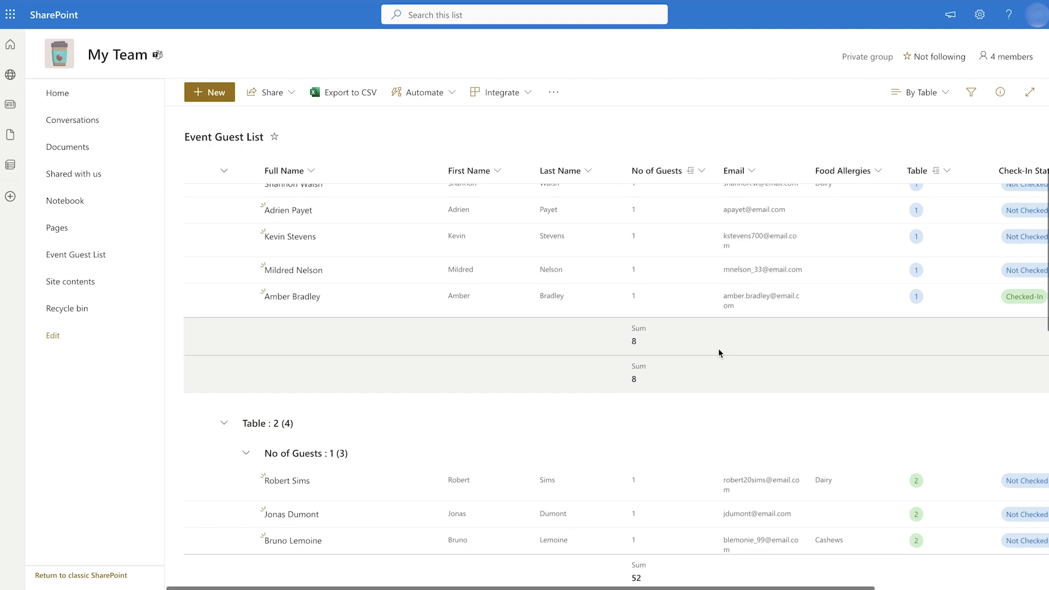
{"action": "scroll", "coordinate": [718, 349], "scroll_direction": "down", "scroll_amount": 3}
{"action": "scroll", "coordinate": [713, 368], "scroll_direction": "down", "scroll_amount": 5}
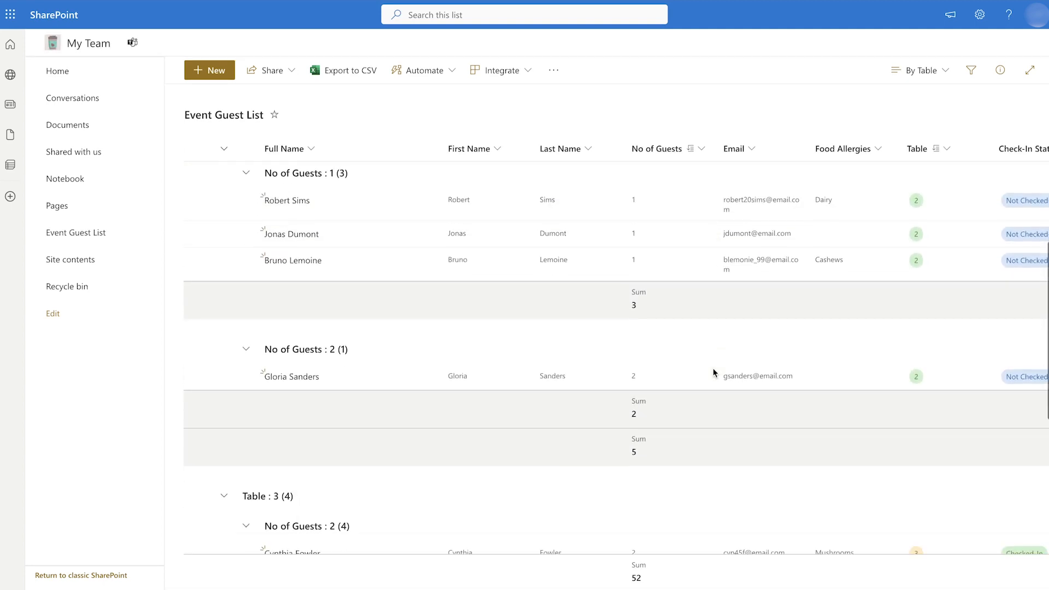
{"action": "scroll", "coordinate": [712, 335], "scroll_direction": "down", "scroll_amount": 3}
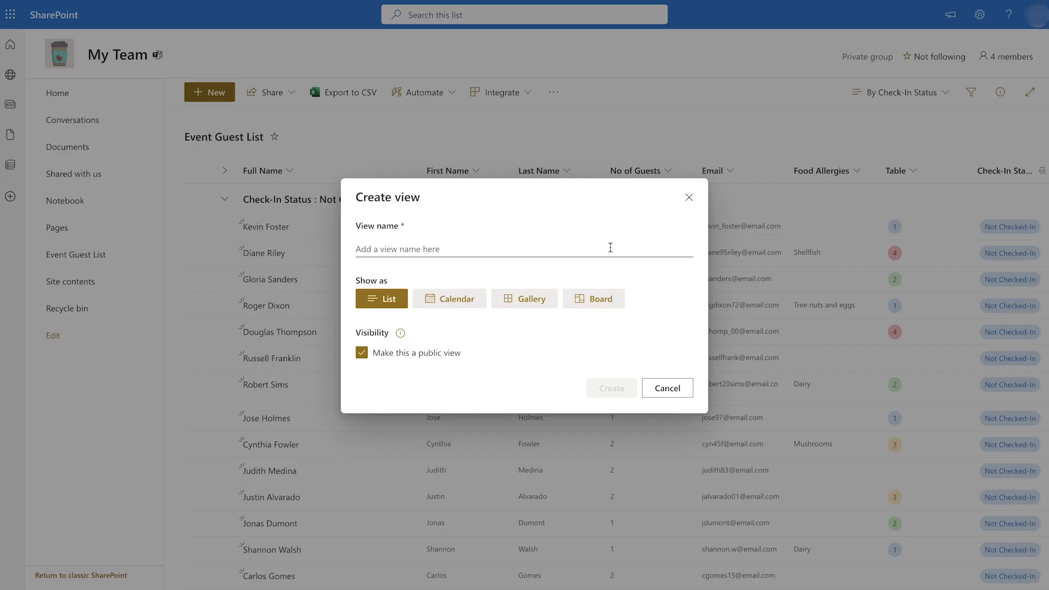
- Create a new list view named 'Guest Check-In'
{"action": "left_click", "coordinate": [610, 248]}
{"action": "type", "text": "Guest Check"}
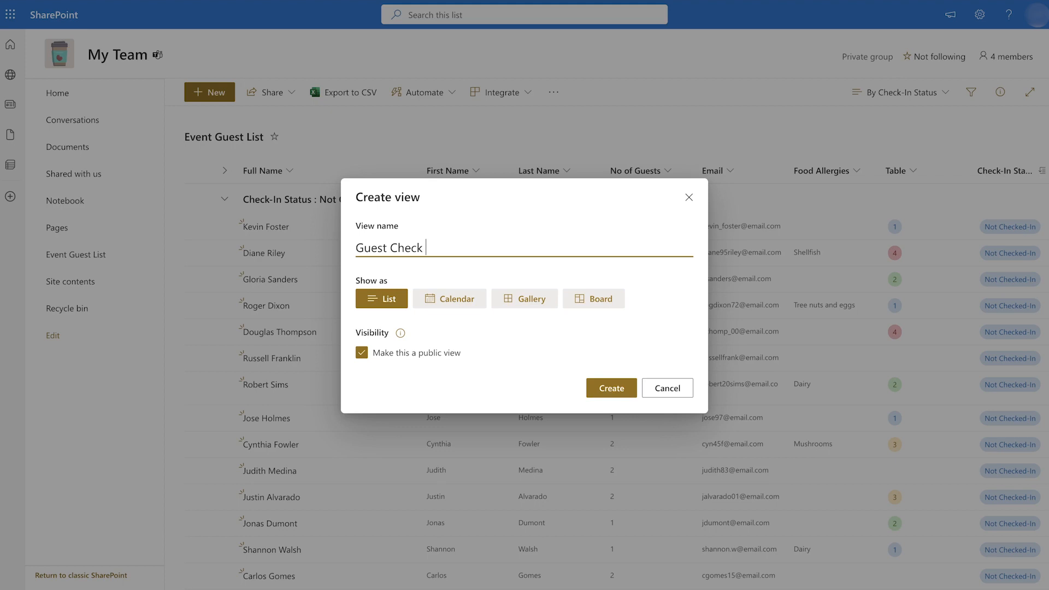
{"action": "type", "text": "-In"}
{"action": "left_click", "coordinate": [626, 384]}
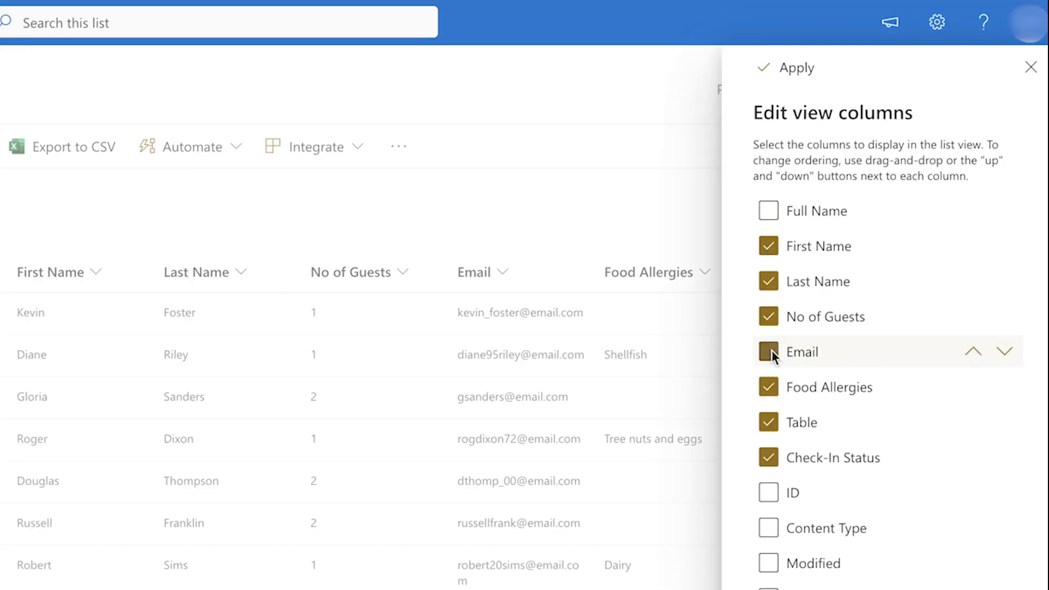
- Hide the Email and Food Allergies columns from the Guest Check-In view
{"action": "left_click", "coordinate": [768, 351]}
{"action": "left_click", "coordinate": [769, 386]}
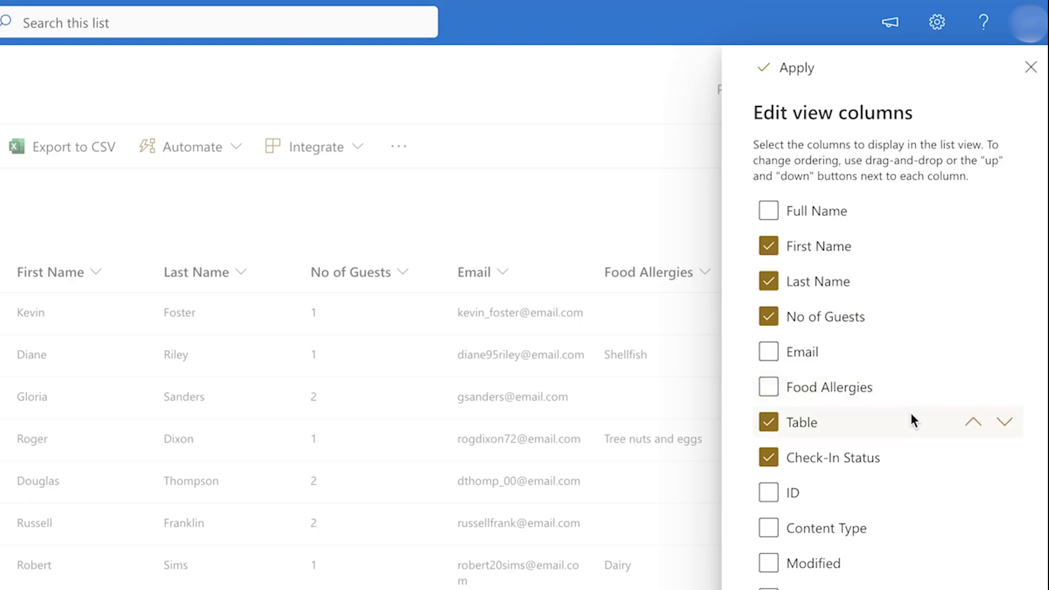
{"action": "left_click", "coordinate": [790, 66]}
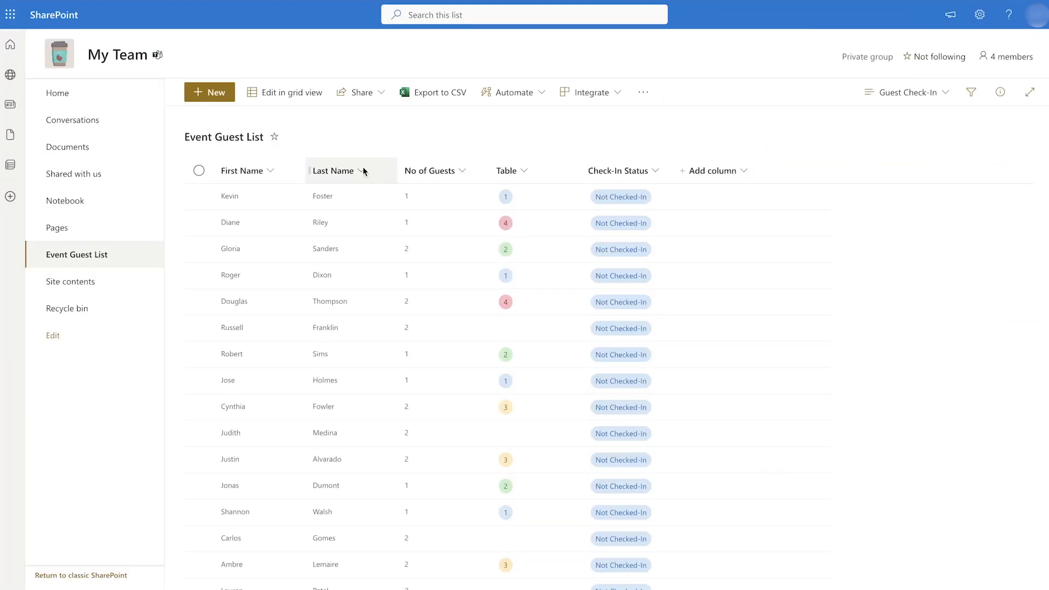
{"action": "left_click", "coordinate": [355, 170]}
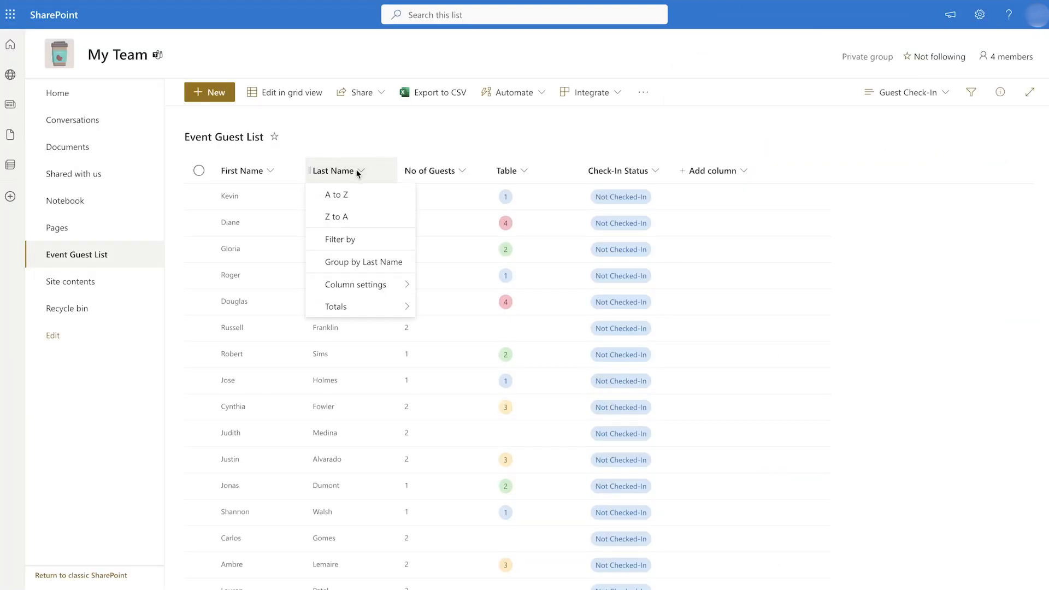
- Sort the view by Last Name A to Z and save the view
{"action": "left_click", "coordinate": [363, 193]}
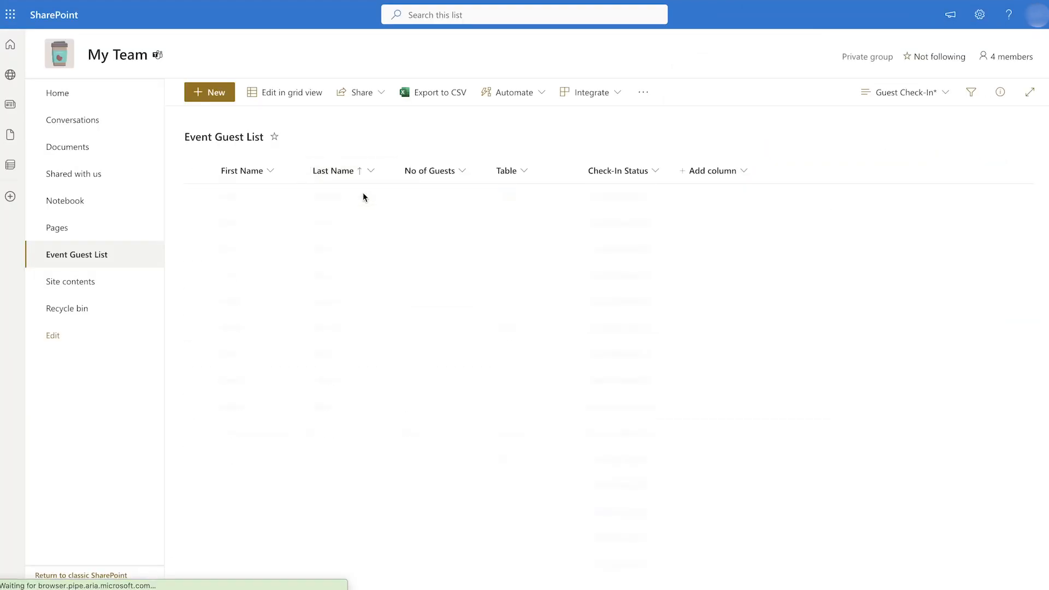
{"action": "left_click", "coordinate": [911, 93]}
{"action": "left_click", "coordinate": [892, 318]}
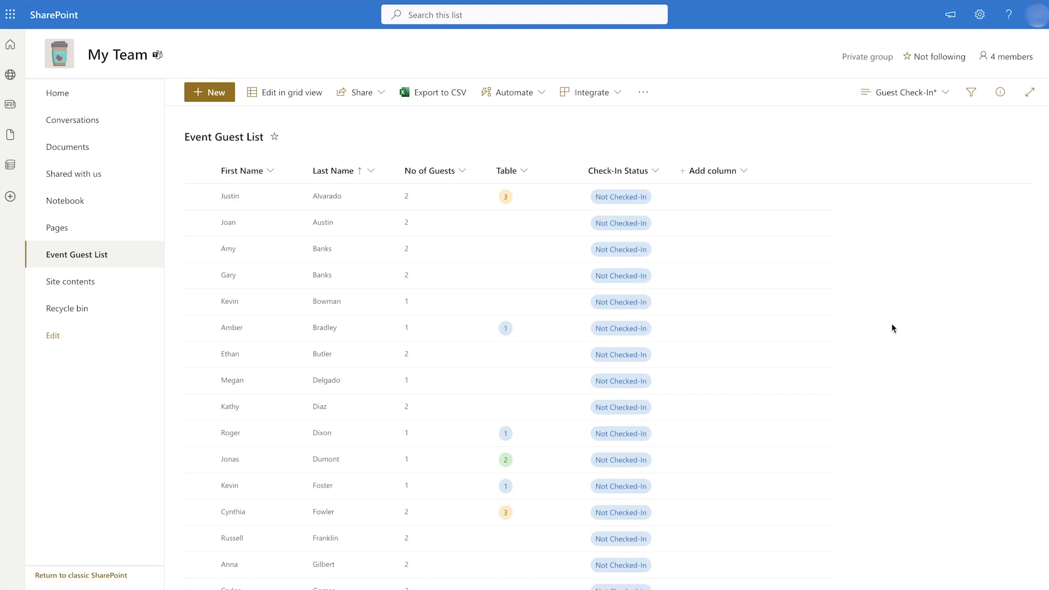
{"action": "left_click", "coordinate": [520, 340]}
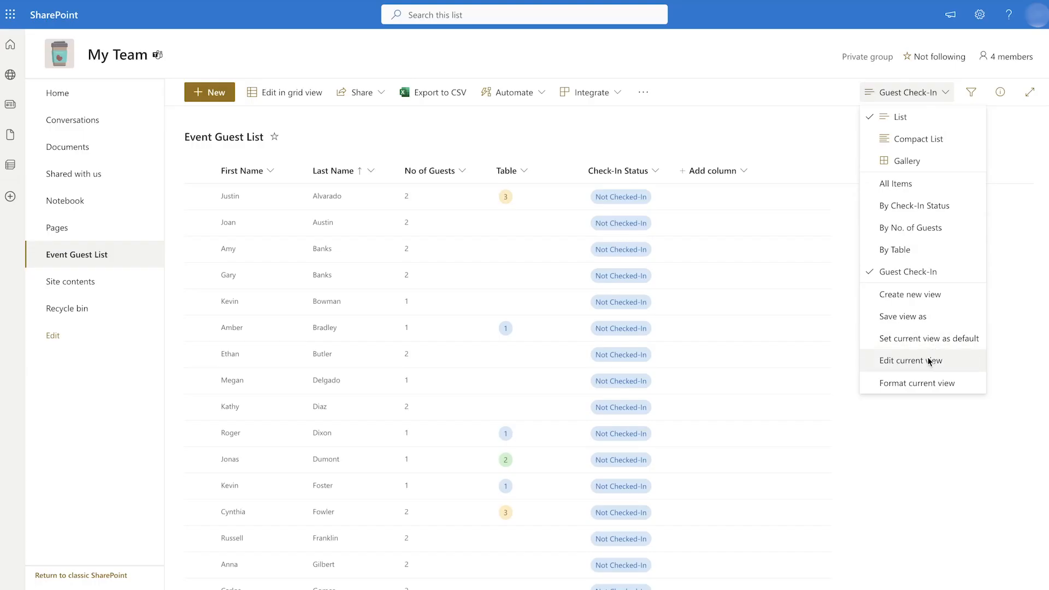
- Filter the view to show only guests whose Check-In Status equals 'Not Checked-In'
{"action": "left_click", "coordinate": [929, 362]}
{"action": "left_click", "coordinate": [520, 183]}
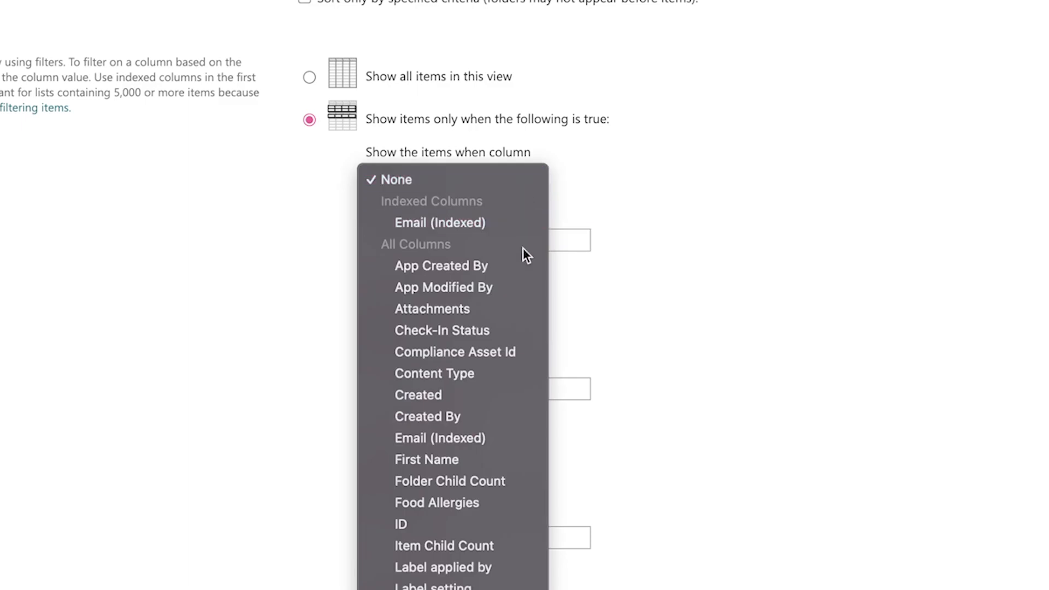
{"action": "left_click", "coordinate": [518, 329]}
{"action": "left_click", "coordinate": [402, 239]}
{"action": "type", "text": "Not Checked-In"}
{"action": "scroll", "coordinate": [689, 361], "scroll_direction": "down", "scroll_amount": 20}
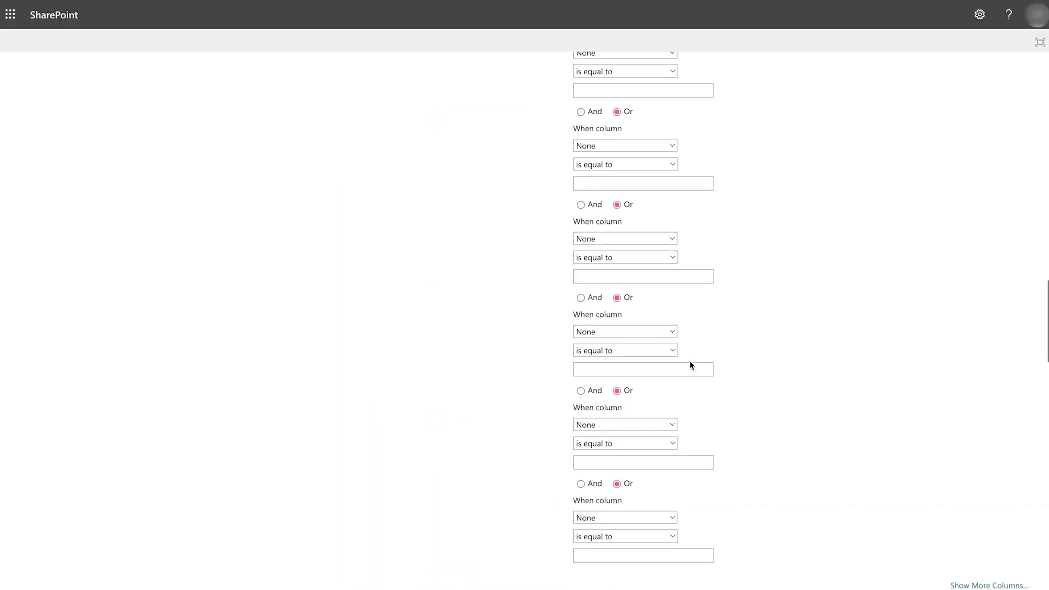
{"action": "left_click", "coordinate": [897, 521]}
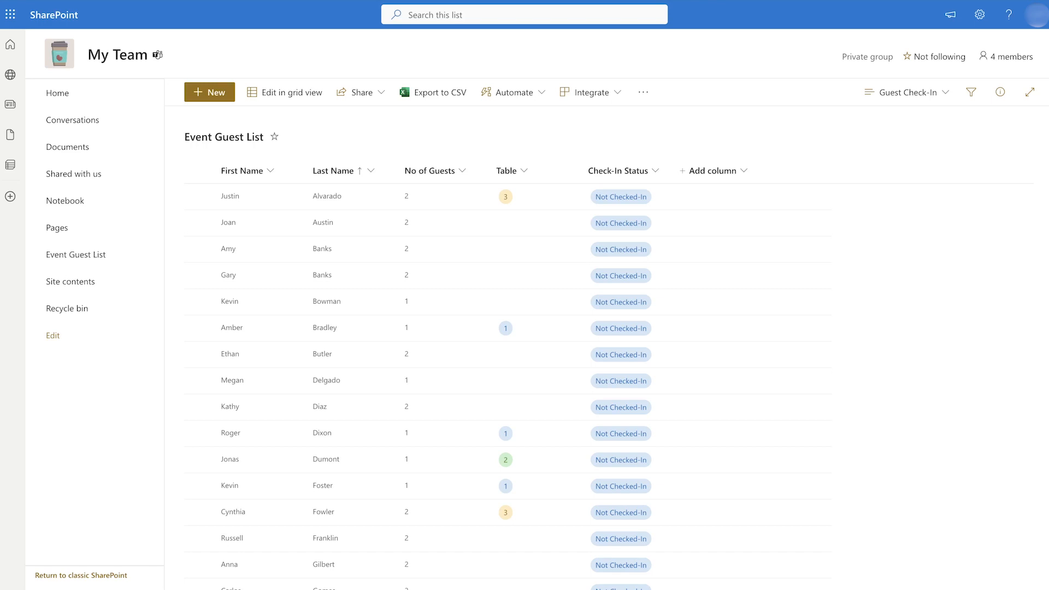
- View the version history of the first guest's item
{"action": "left_click", "coordinate": [286, 198]}
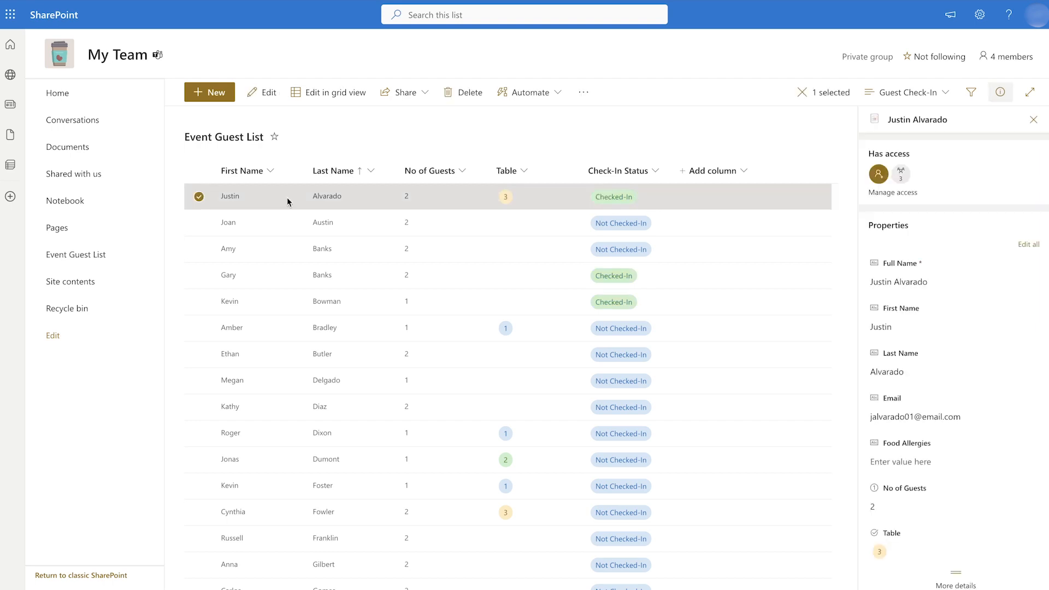
{"action": "right_click", "coordinate": [277, 200]}
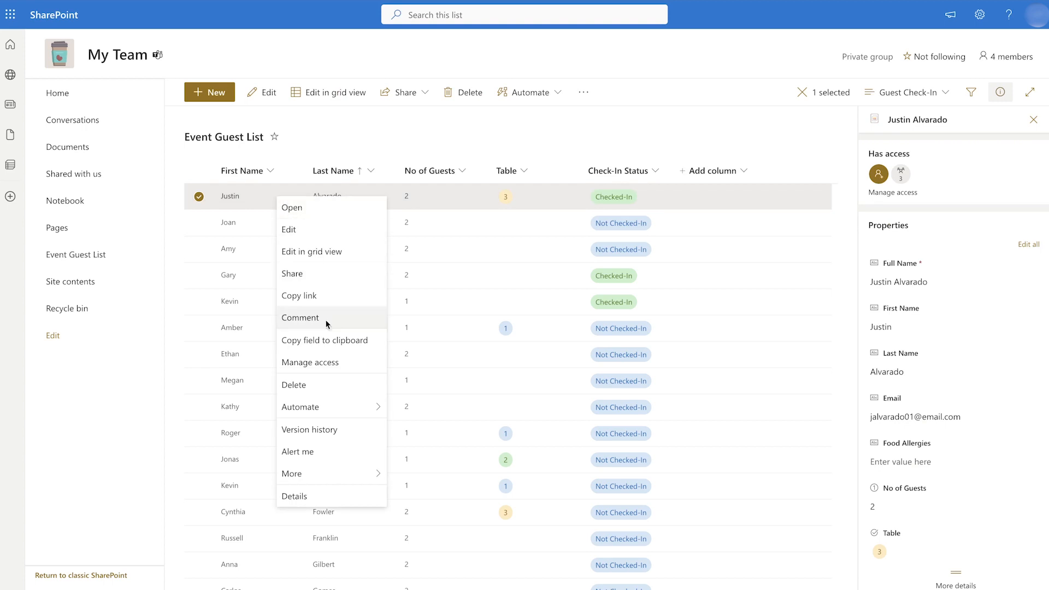
{"action": "left_click", "coordinate": [346, 431]}
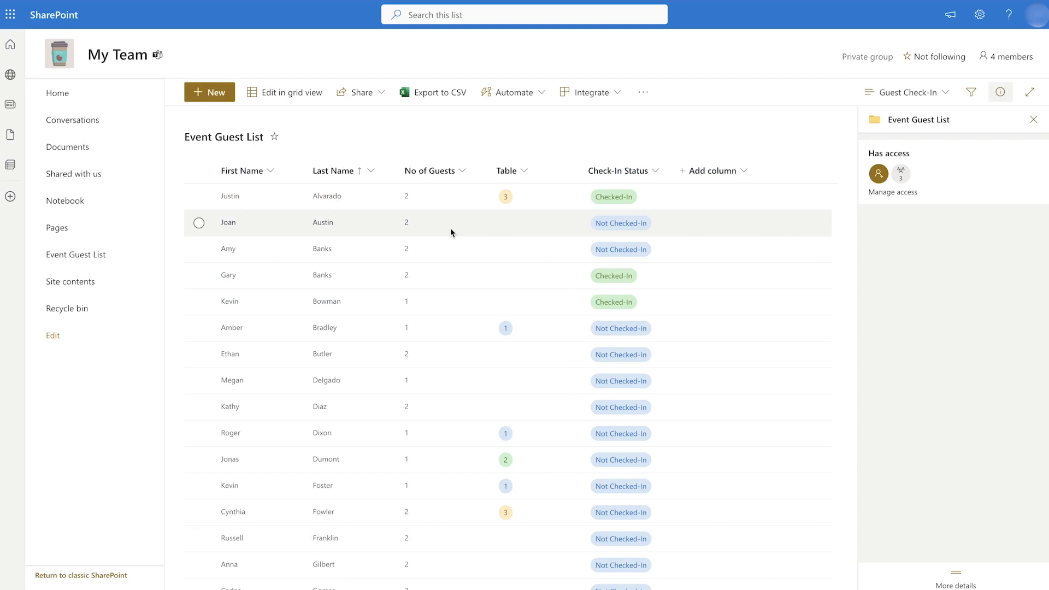
- Change the second guest's No of Guests to 1 and view its version history
{"action": "left_click", "coordinate": [450, 228]}
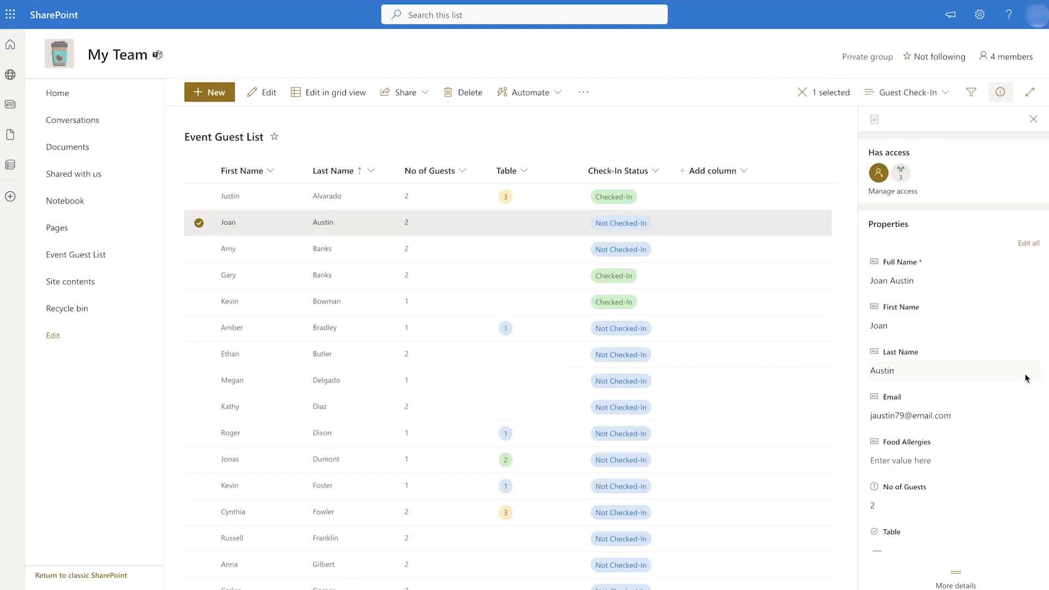
{"action": "left_click", "coordinate": [903, 505]}
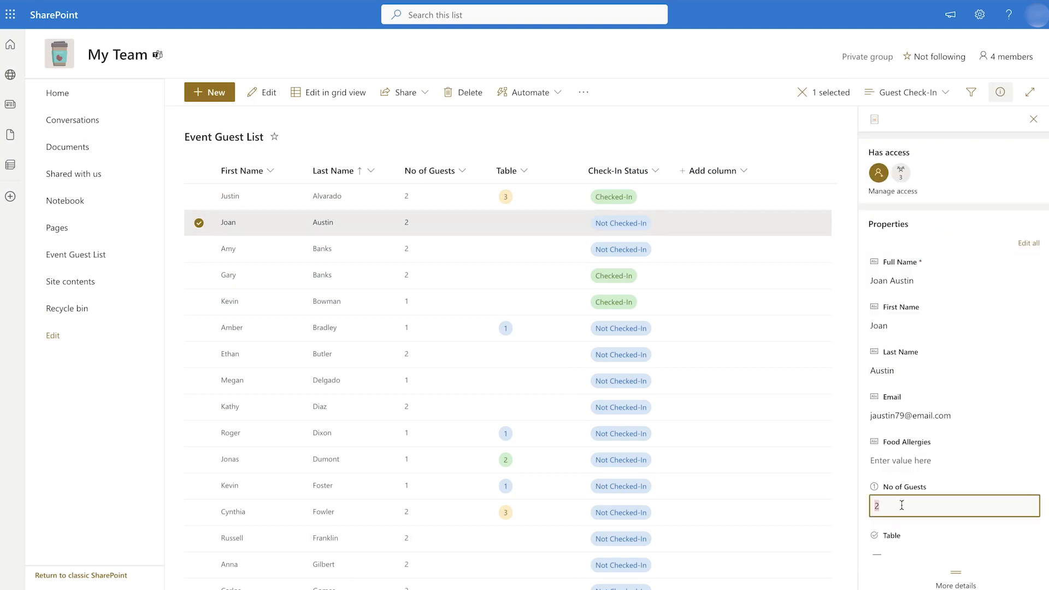
{"action": "key", "text": "BackSpace"}
{"action": "type", "text": "1"}
{"action": "key", "text": "Tab"}
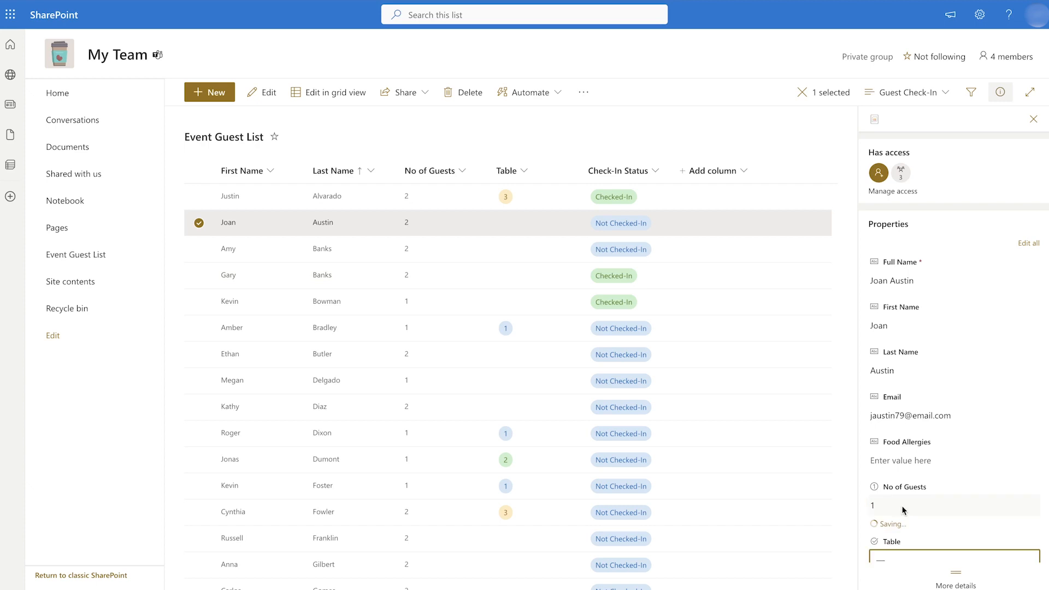
{"action": "right_click", "coordinate": [426, 221]}
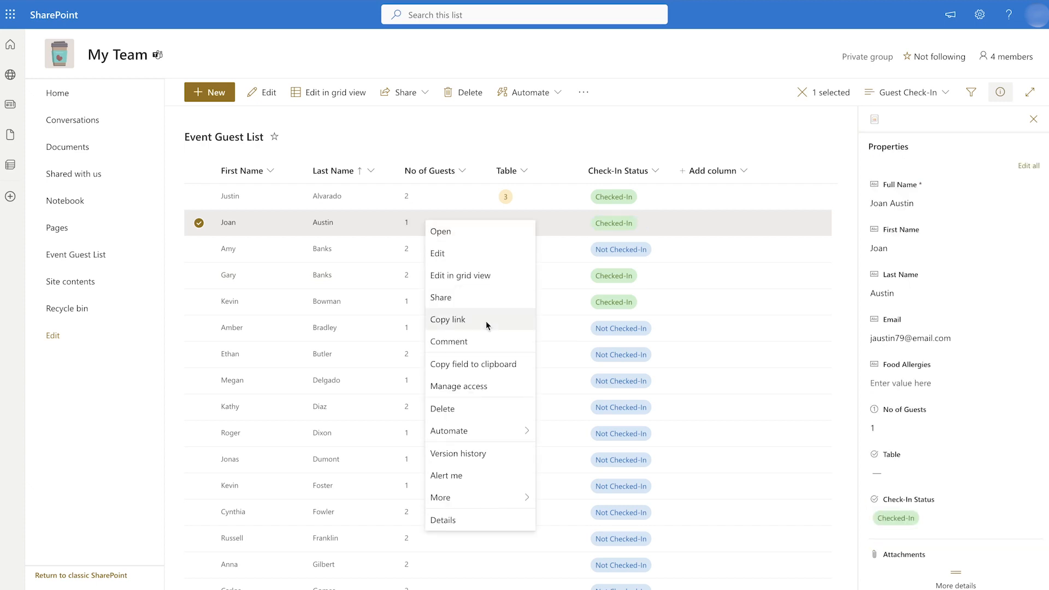
{"action": "left_click", "coordinate": [496, 453]}
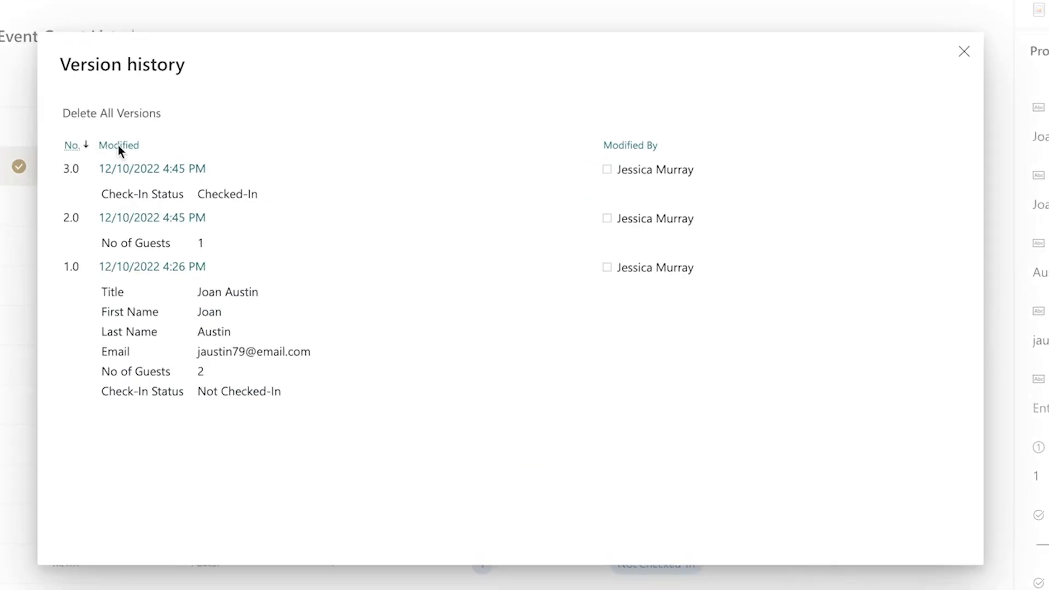